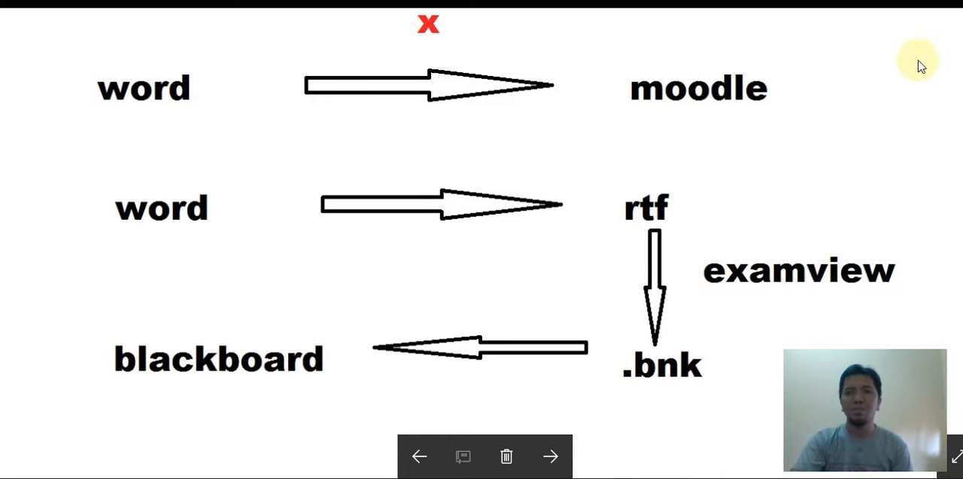
- Circle "word" and "moodle" in the diagram's first row in red and cross out the arrow between them
left_click(938, 2)
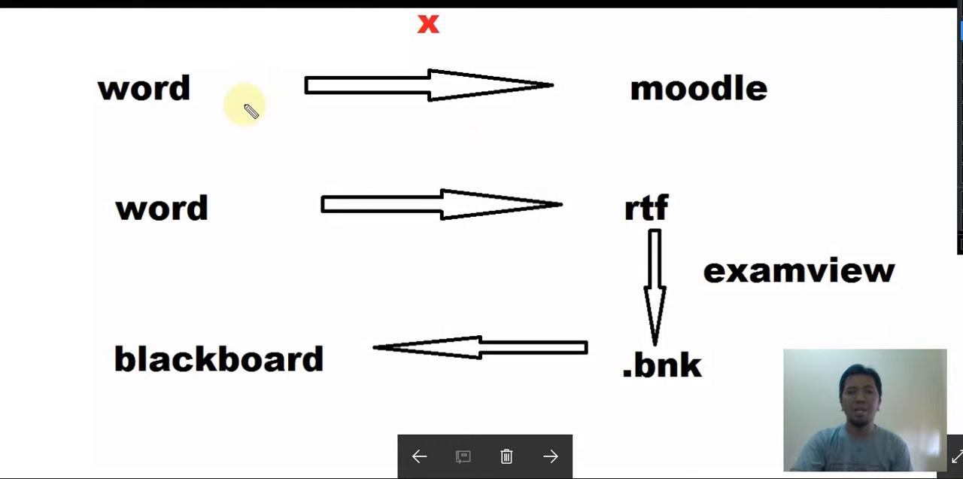
mouse_move(197, 50)
left_mouse_down()
mouse_move(84, 120)
mouse_move(182, 42)
mouse_move(243, 87)
left_mouse_up()
left_click_drag(434, 106, 550, 110)
mouse_move(687, 58)
left_mouse_down()
mouse_move(632, 96)
mouse_move(641, 75)
left_mouse_up()
mouse_move(509, 56)
left_mouse_down()
mouse_move(430, 71)
mouse_move(518, 134)
left_mouse_up()
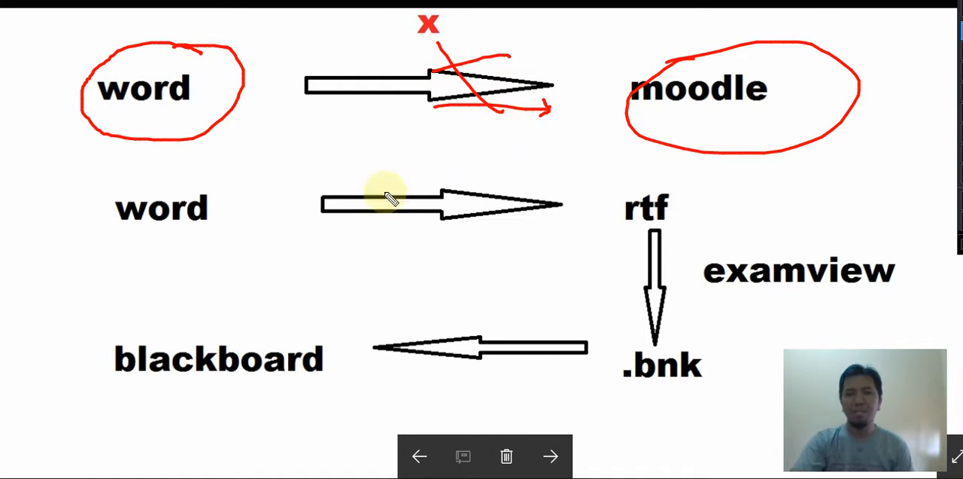
- Circle "word" and "rtf" in the second row, draw a red arrow between them, and dot the start of "rtf"
mouse_move(200, 186)
left_mouse_down()
mouse_move(164, 172)
mouse_move(215, 194)
mouse_move(106, 160)
left_mouse_up()
mouse_move(309, 178)
left_mouse_down()
mouse_move(594, 175)
mouse_move(591, 207)
mouse_move(599, 204)
mouse_move(585, 188)
left_mouse_up()
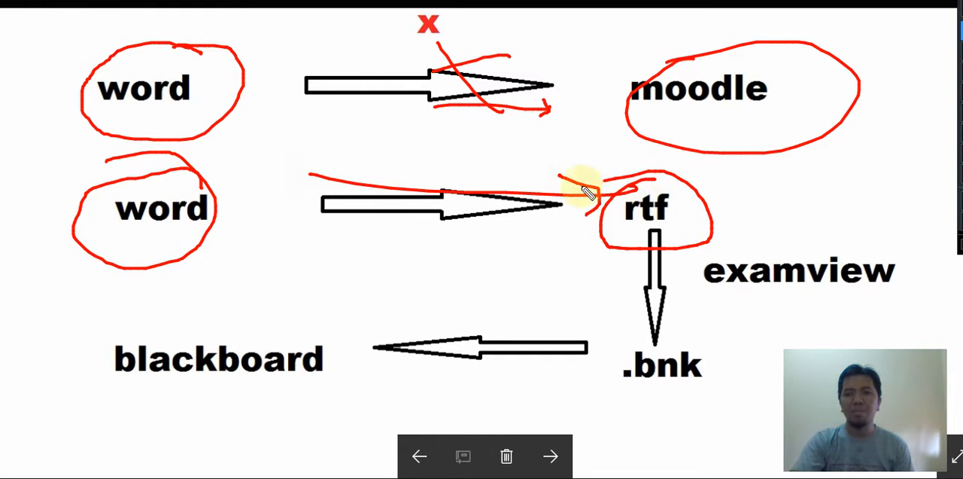
left_click(623, 219)
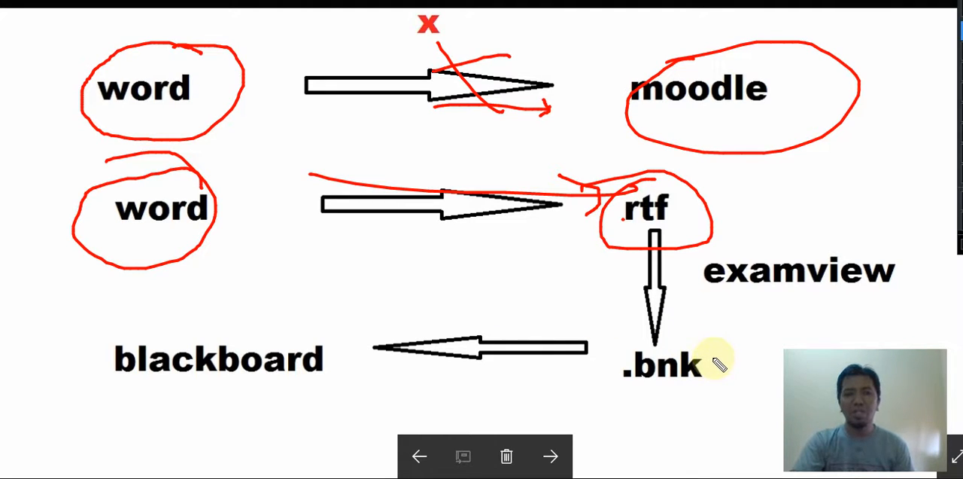
- Circle ".bnk", "examview" and "blackboard" with a red line leading to blackboard, then erase all annotations
mouse_move(686, 312)
left_mouse_down()
mouse_move(628, 393)
mouse_move(656, 300)
mouse_move(682, 330)
left_mouse_up()
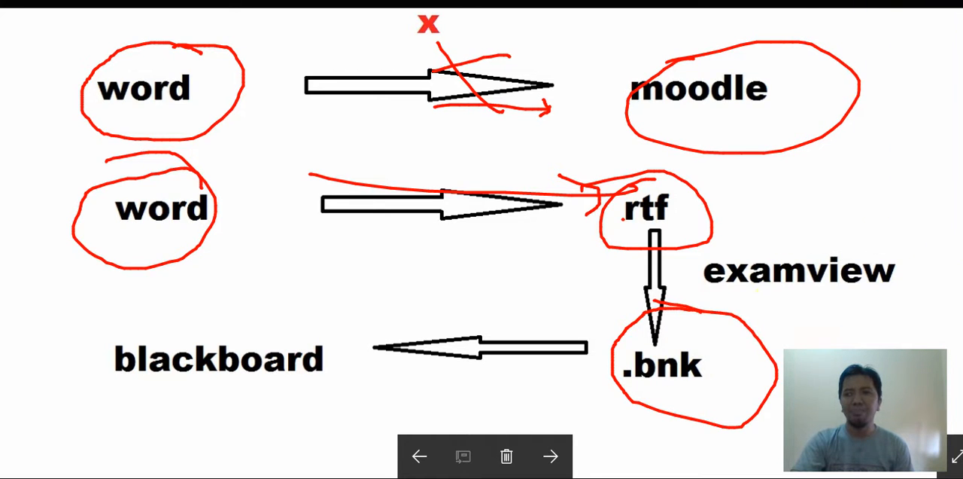
mouse_move(858, 241)
left_mouse_down()
mouse_move(710, 263)
mouse_move(914, 271)
mouse_move(806, 252)
left_mouse_up()
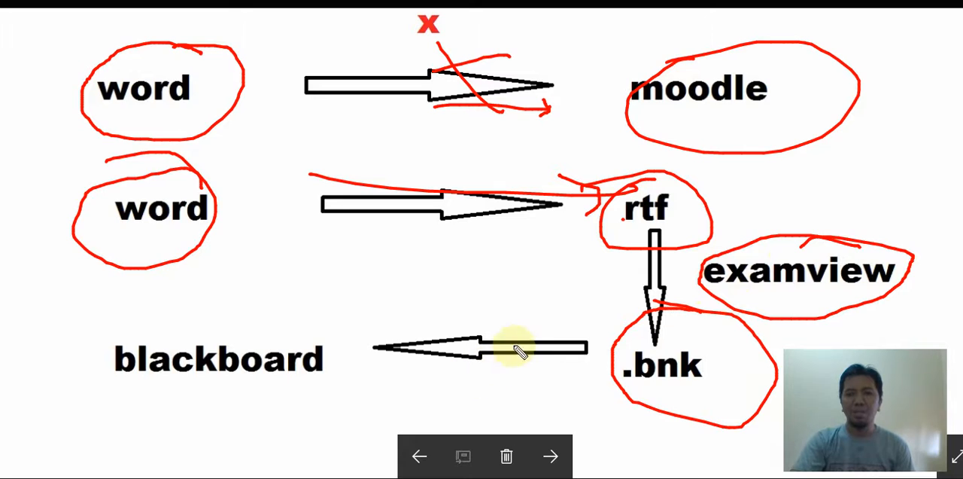
mouse_move(523, 330)
left_mouse_down()
mouse_move(239, 321)
mouse_move(366, 366)
mouse_move(174, 326)
left_mouse_up()
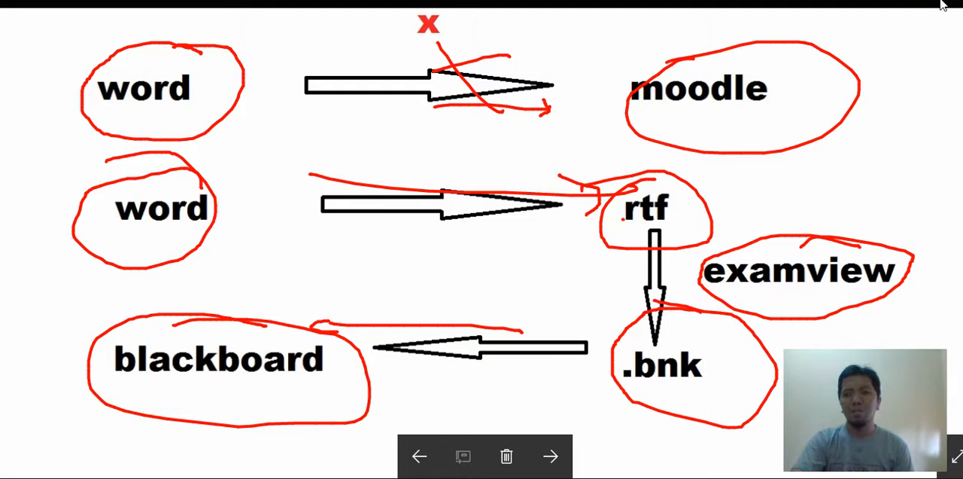
key("e")
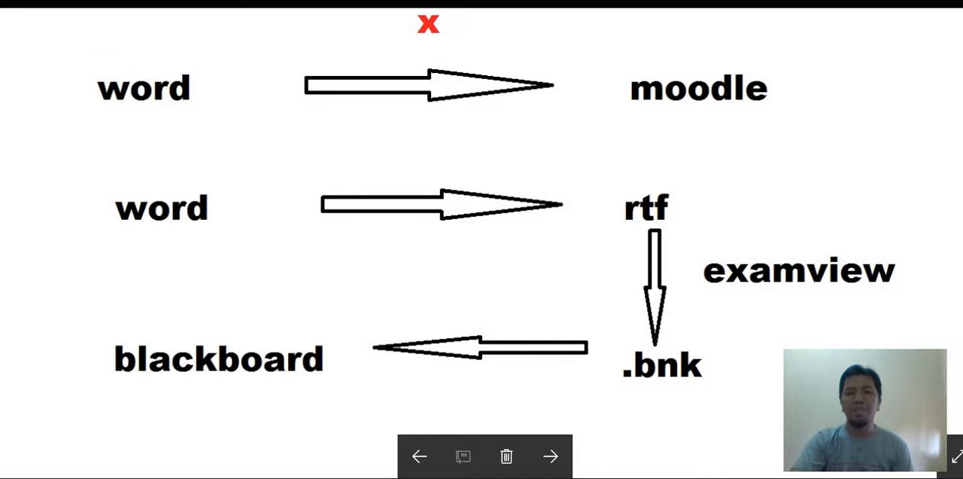
- Switch to the RASALAGI Moodle site and open the recently accessed course Administrasi Infrastruktur Jaringan-XIITKJ1
left_click(377, 447)
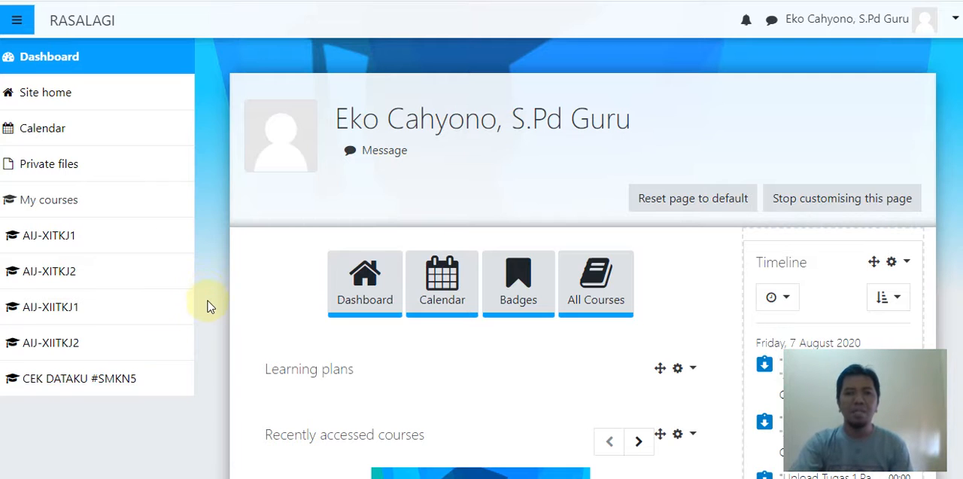
scroll(211, 334, "down", 1)
scroll(210, 335, "down", 6)
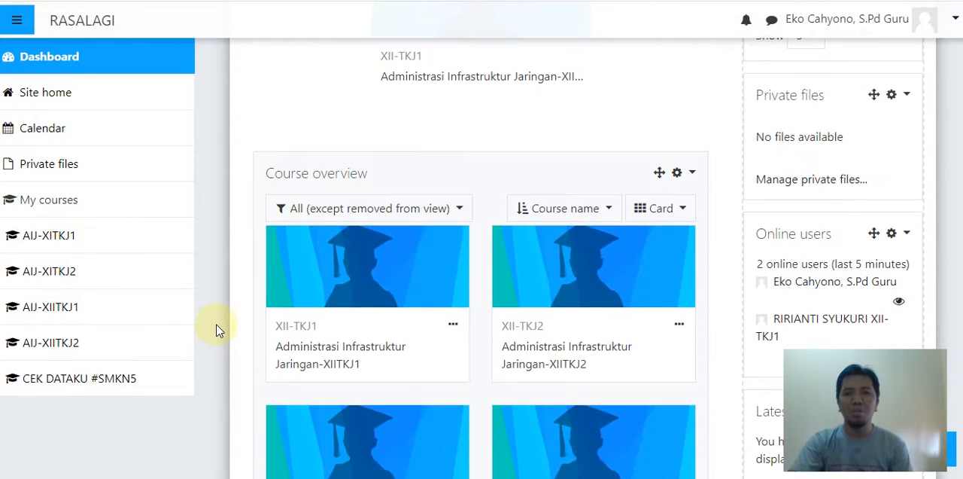
scroll(216, 331, "up", 2)
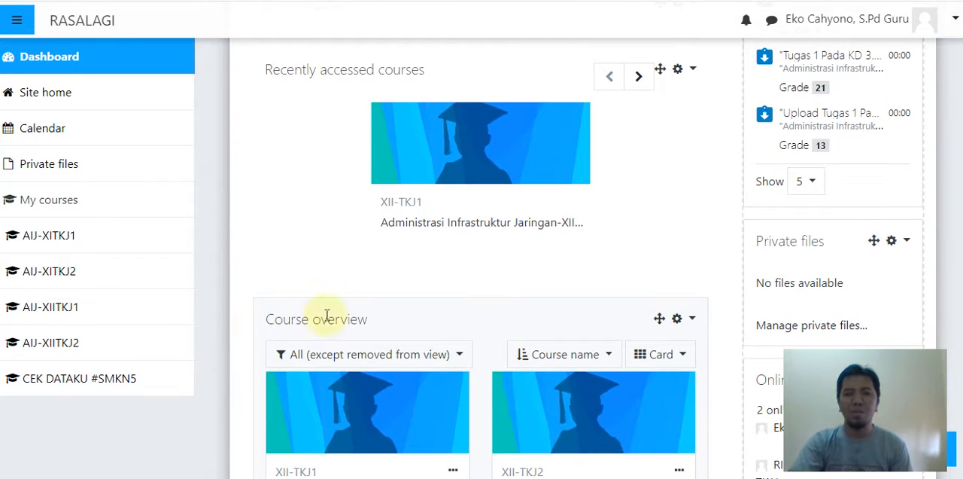
scroll(347, 311, "up", 1)
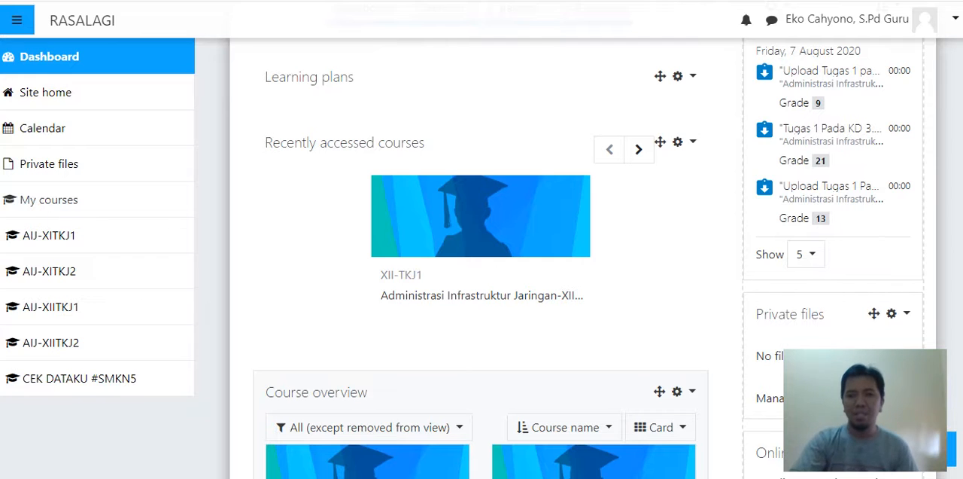
left_click(412, 298)
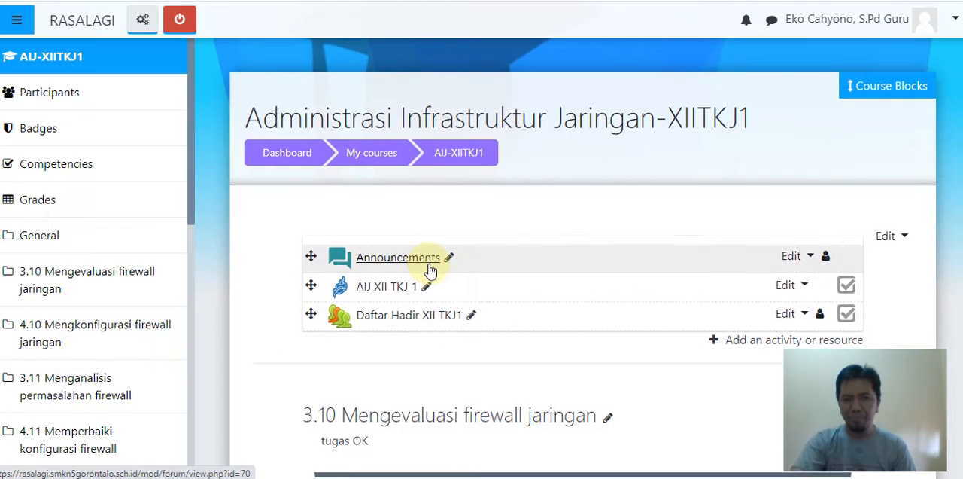
- Add a Quiz activity to the general section at the start of the course
scroll(478, 235, "down", 2)
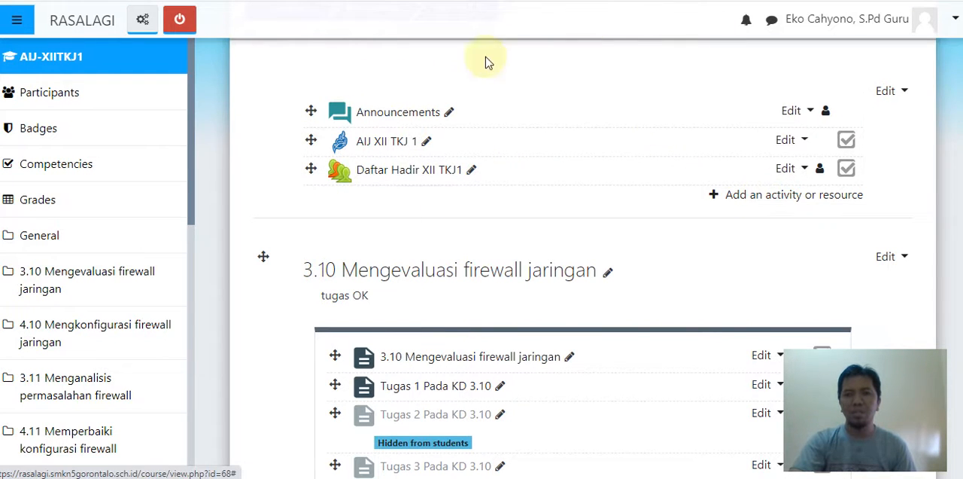
left_click(728, 197)
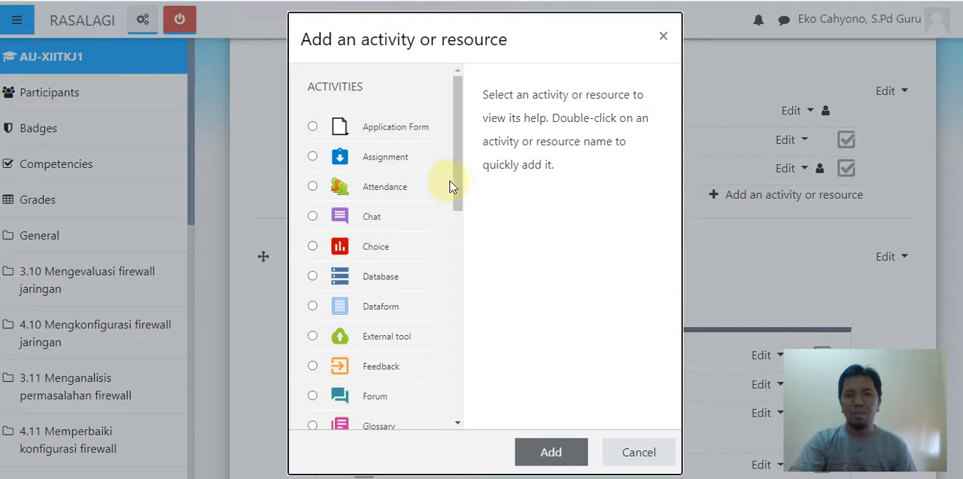
mouse_move(456, 187)
left_mouse_down()
mouse_move(457, 267)
mouse_move(458, 185)
left_mouse_up()
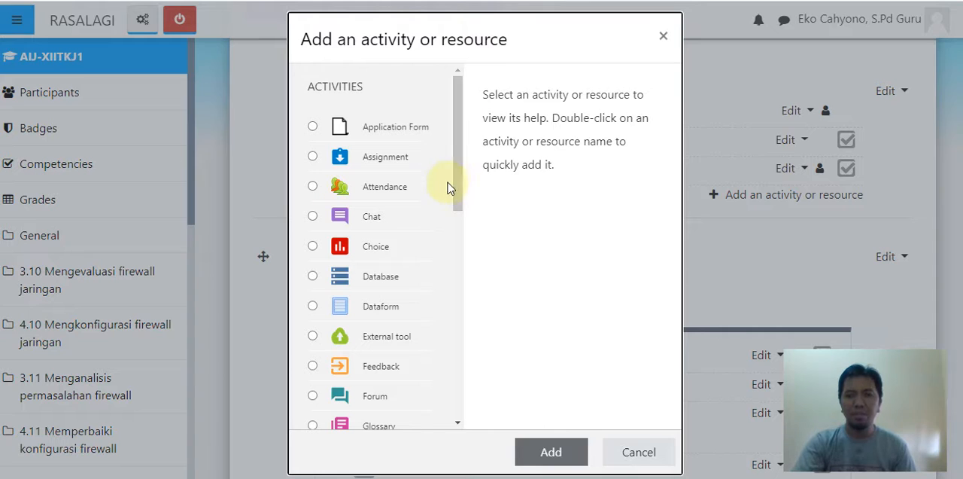
left_click_drag(458, 189, 459, 240)
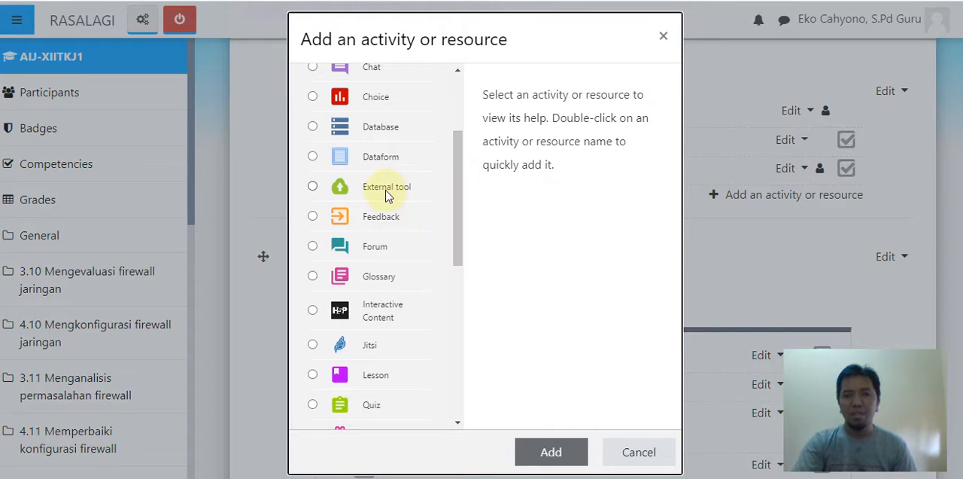
left_click(369, 404)
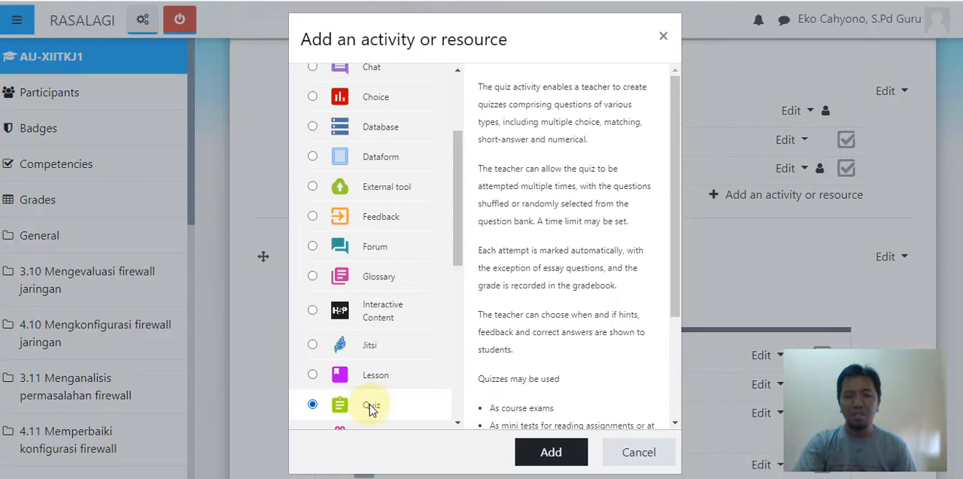
left_click(533, 453)
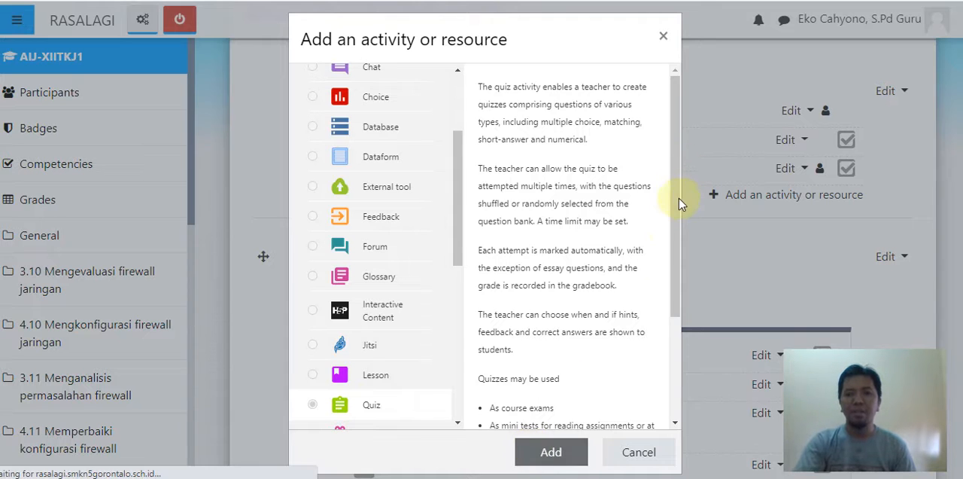
- Name the new quiz "UTS"
scroll(684, 255, "down", 2)
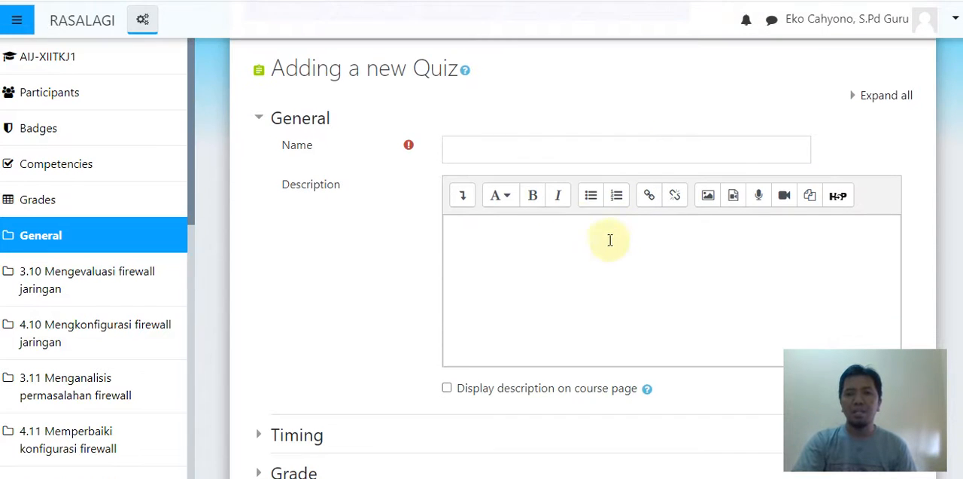
left_click(536, 152)
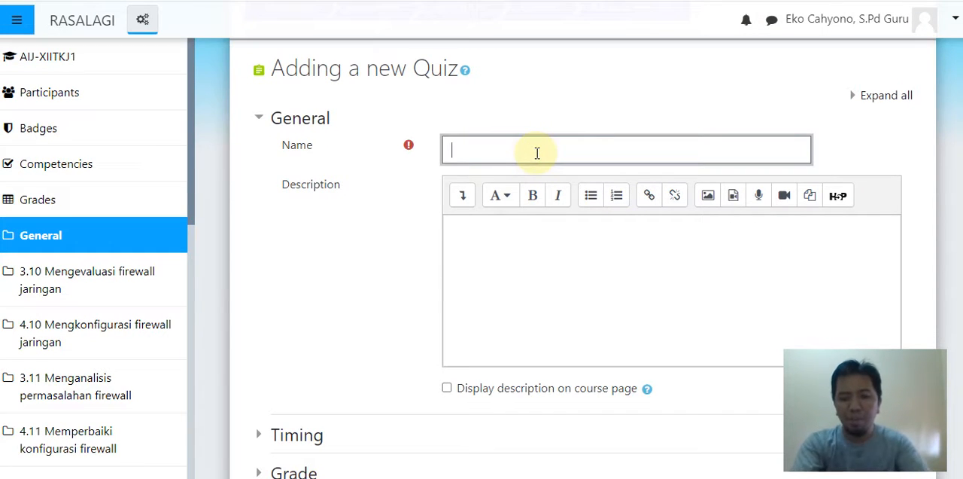
type("UTS")
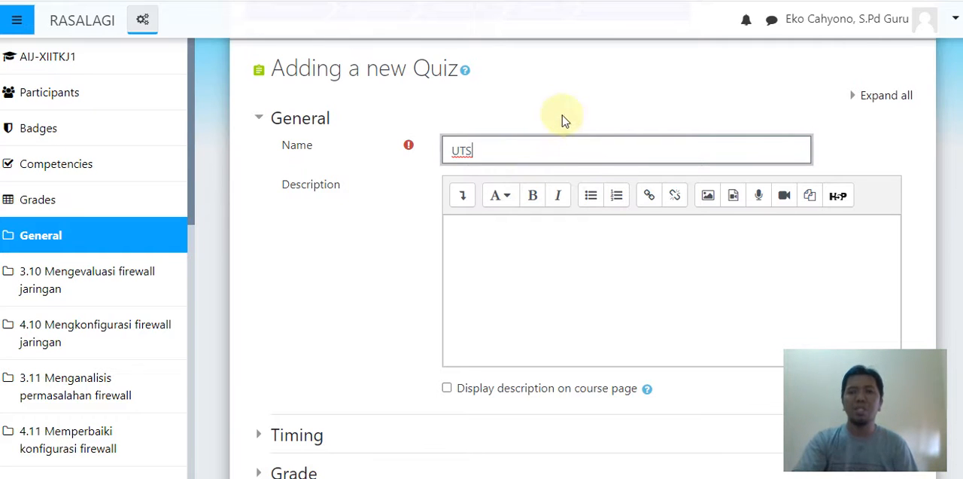
left_click(575, 99)
scroll(665, 138, "up", 1)
scroll(664, 170, "up", 1)
scroll(661, 175, "down", 2)
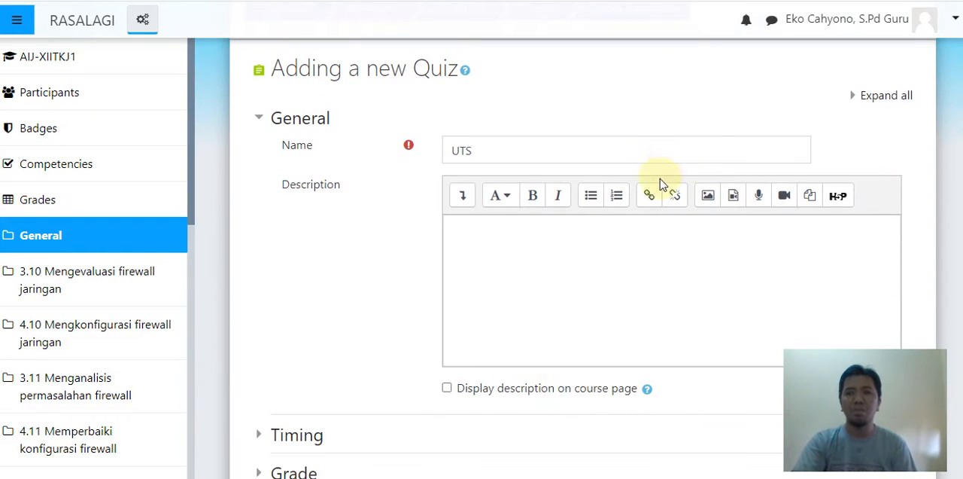
- Enable the quiz's opening and closing dates and set the closing day to 2 August 2020
scroll(635, 233, "down", 2)
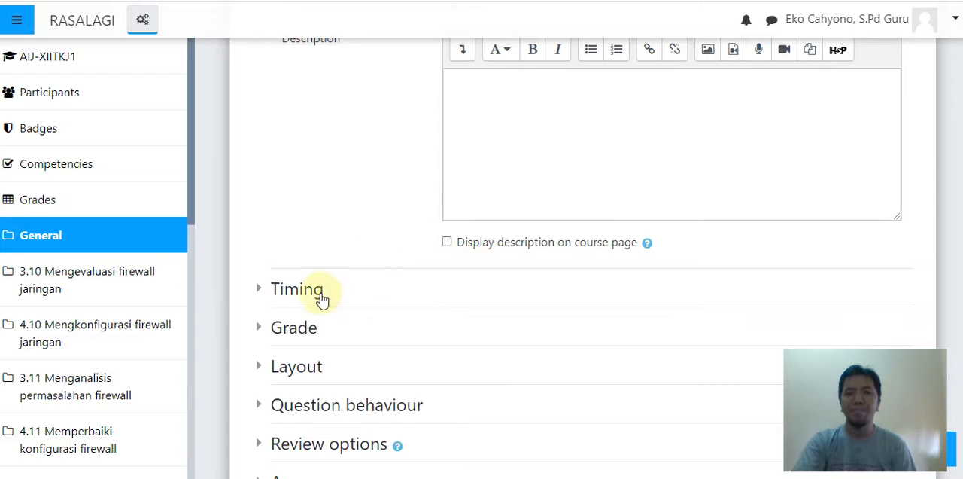
left_click(293, 301)
scroll(371, 241, "down", 3)
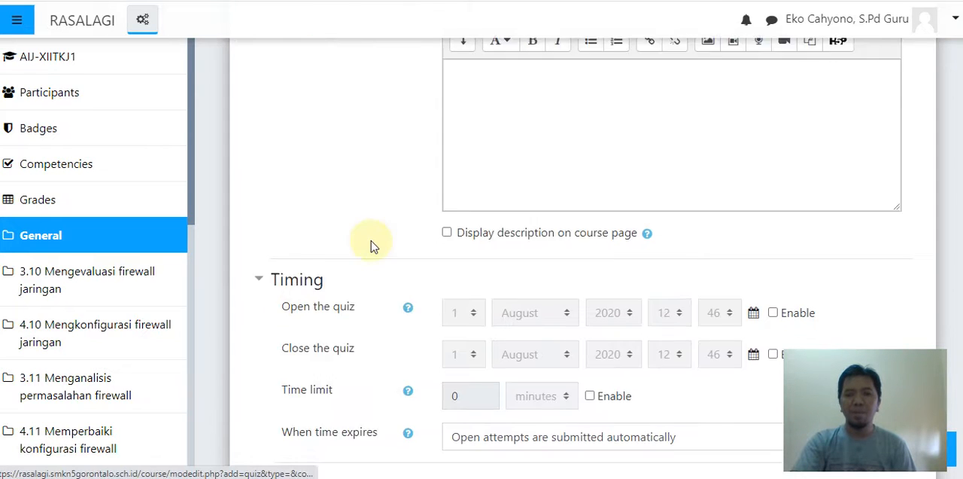
left_click(773, 105)
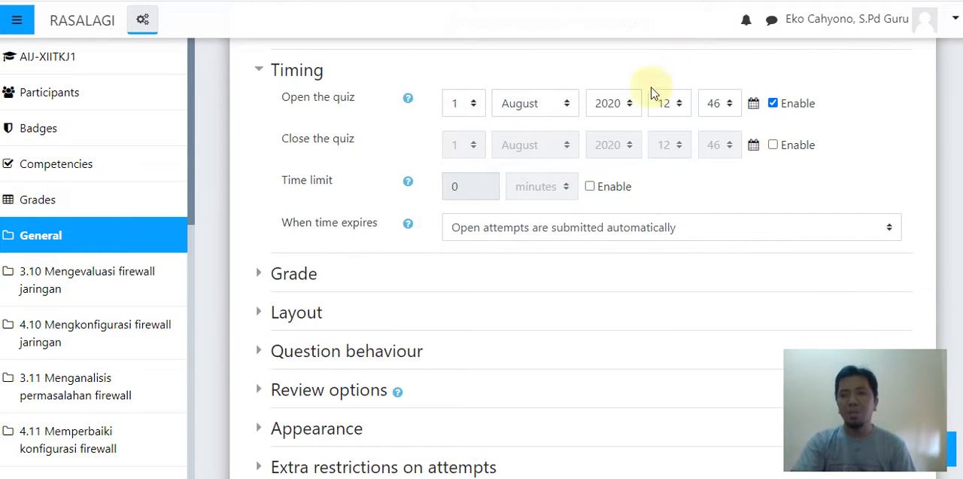
left_click(775, 145)
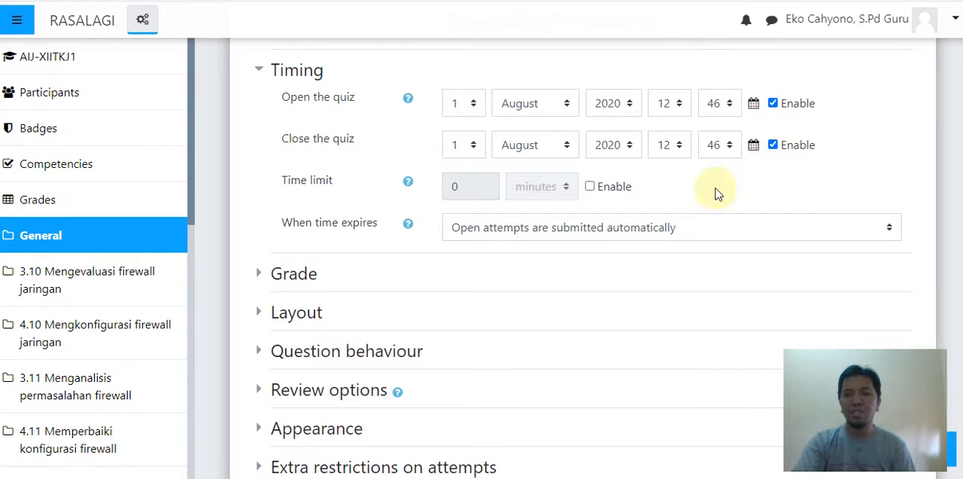
left_click(473, 146)
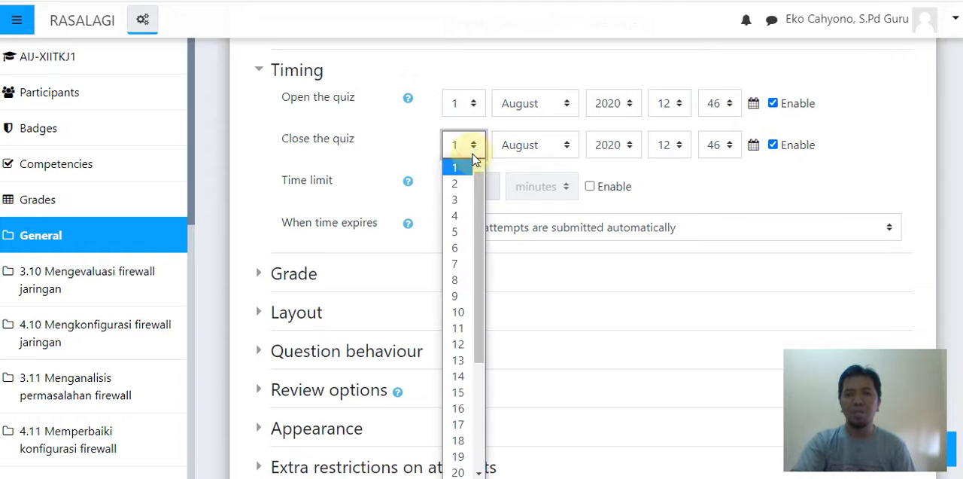
left_click(463, 185)
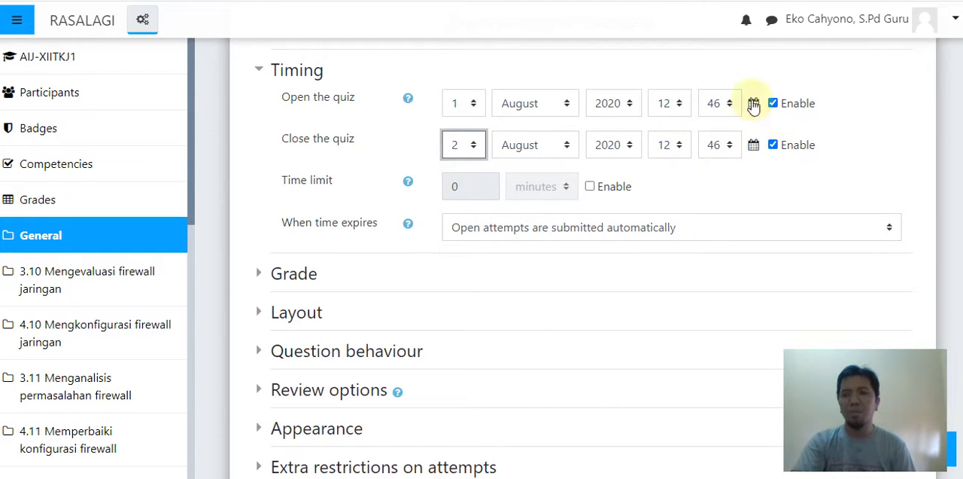
- Enable the quiz's time limit and set it to 60 minutes
left_click(590, 187)
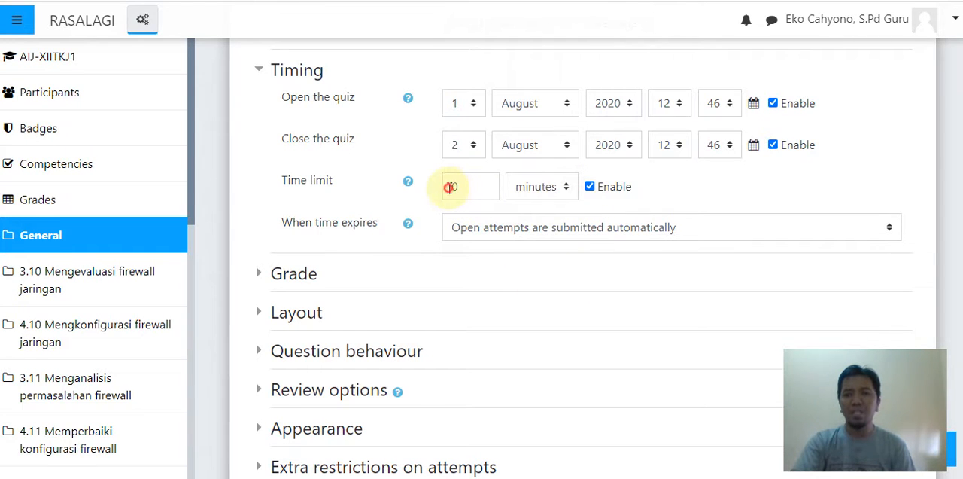
left_click(449, 188)
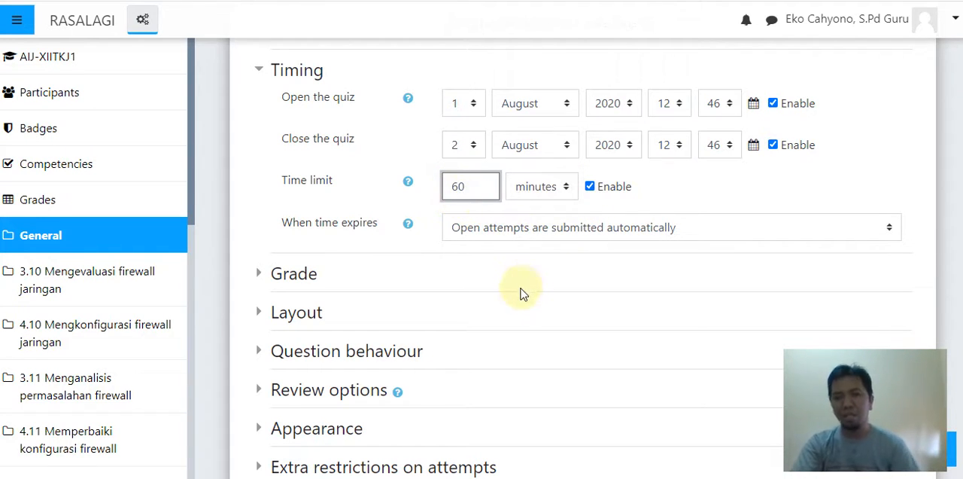
left_click(829, 181)
- Set the quiz's allowed attempts to 1 in the grade settings
scroll(641, 324, "down", 1)
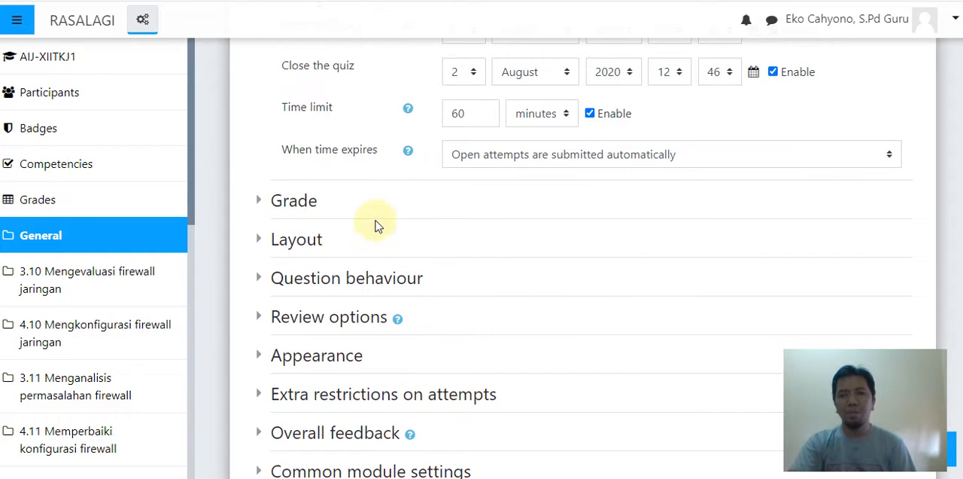
left_click(295, 210)
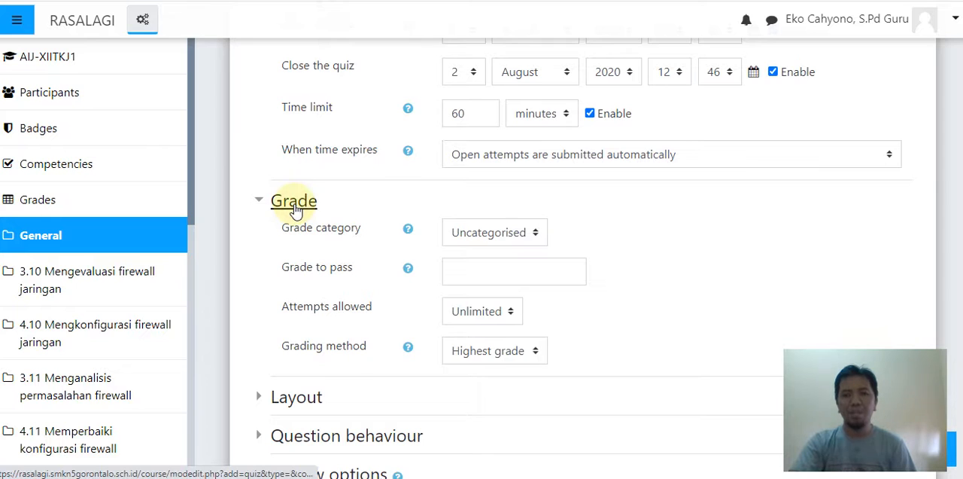
scroll(316, 243, "down", 2)
scroll(386, 263, "up", 1)
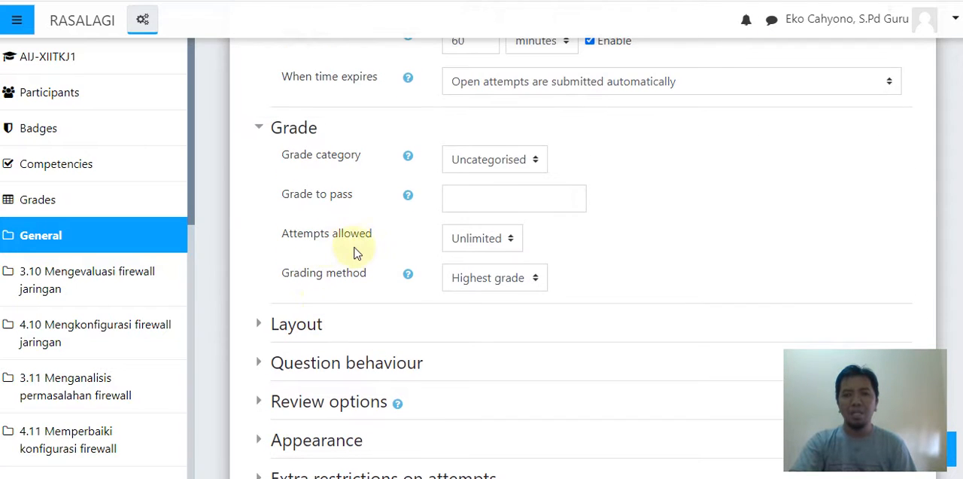
left_click(461, 239)
left_click(473, 279)
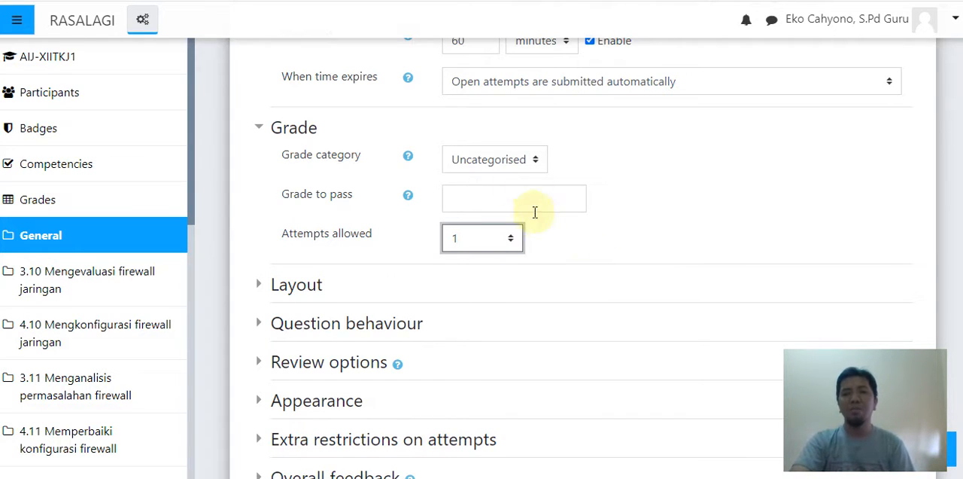
- Save the quiz settings and display the UTS quiz page
scroll(533, 210, "up", 2)
left_click(259, 274)
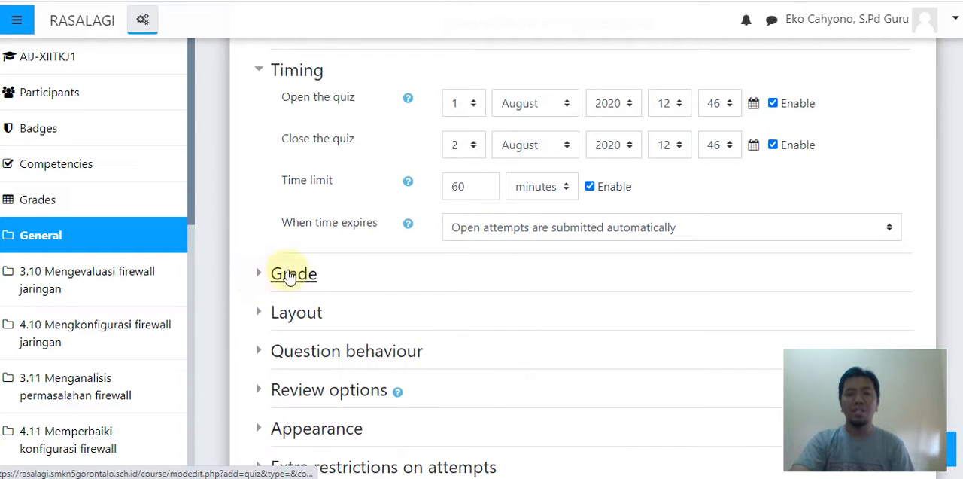
scroll(444, 334, "down", 2)
scroll(486, 341, "down", 3)
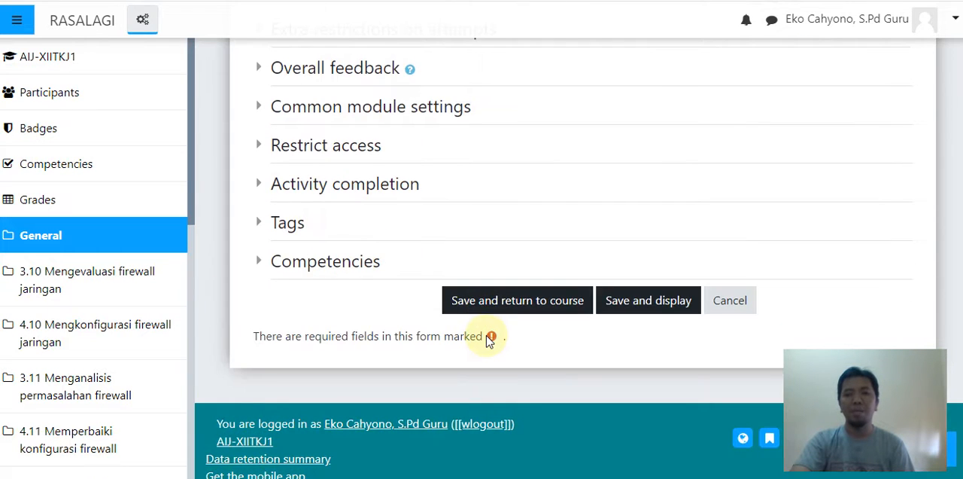
left_click(618, 301)
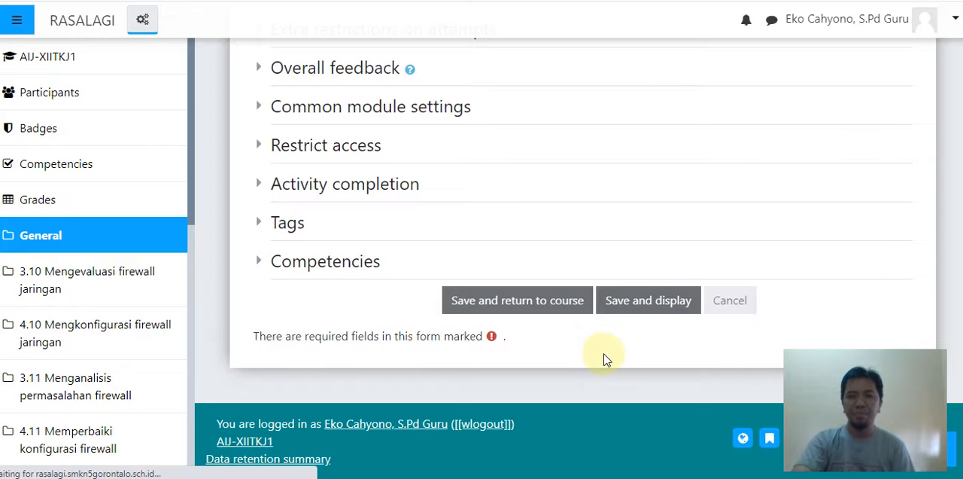
scroll(612, 341, "down", 3)
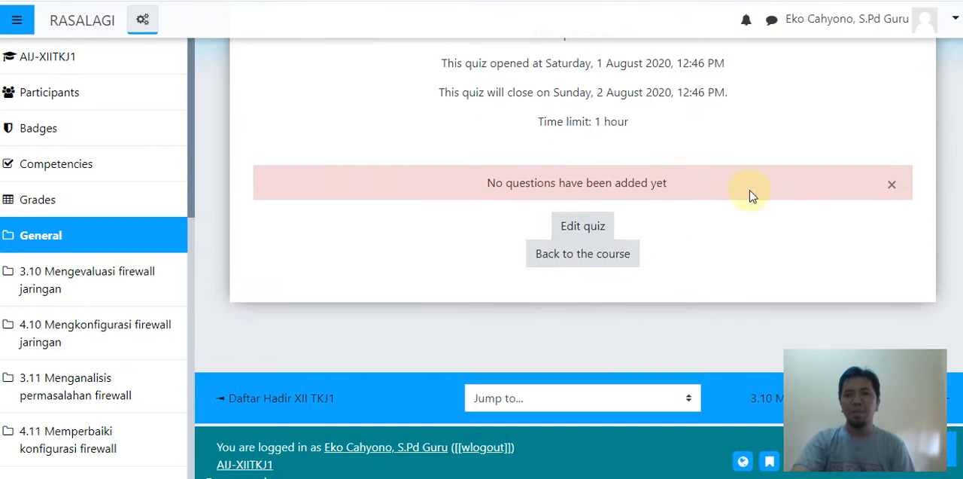
scroll(807, 309, "up", 3)
scroll(808, 308, "down", 3)
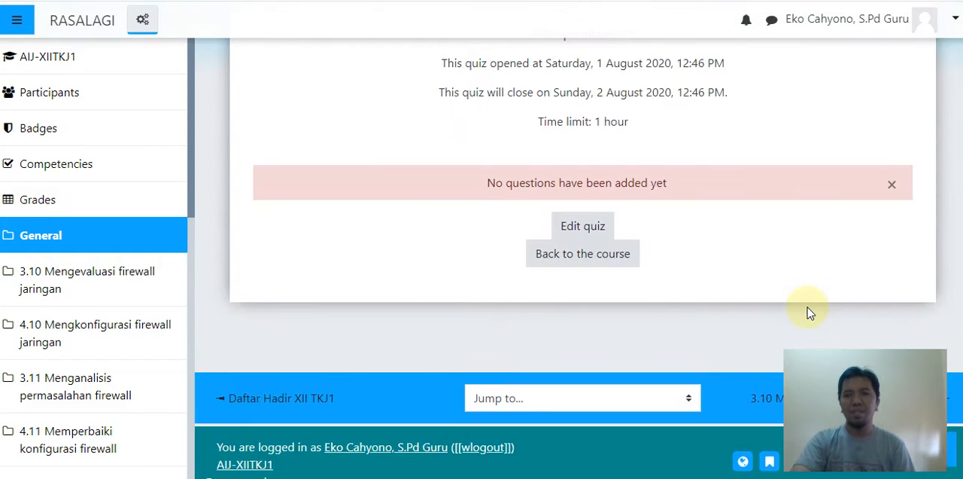
scroll(808, 309, "up", 2)
scroll(663, 283, "down", 1)
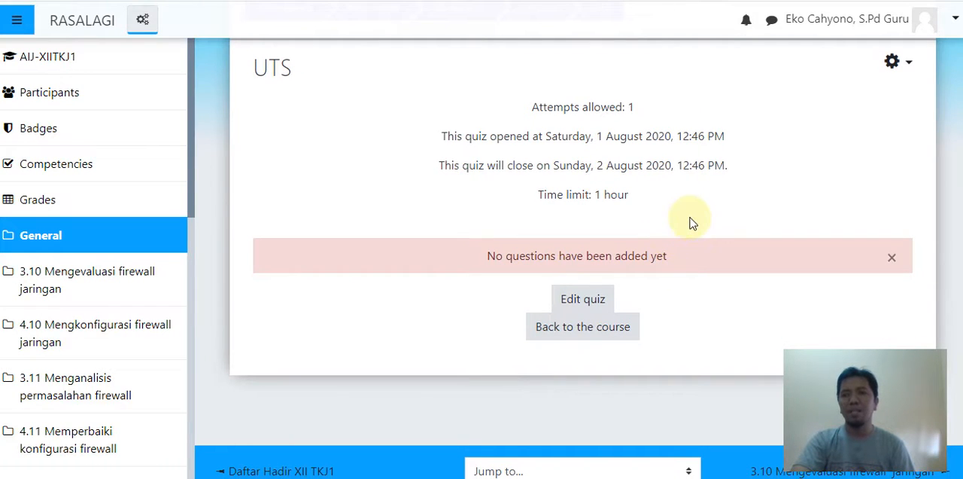
- Open the UTS quiz for editing and save a maximum grade of 100
left_click(587, 299)
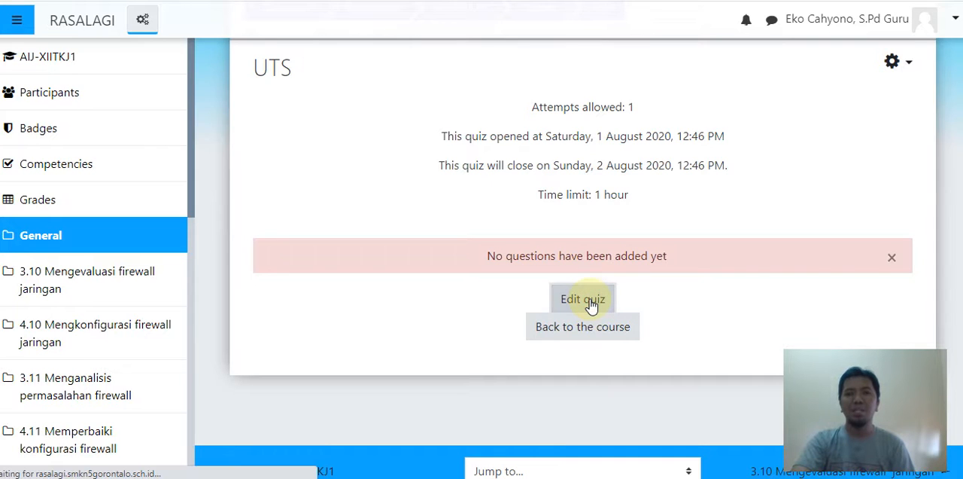
scroll(592, 303, "down", 3)
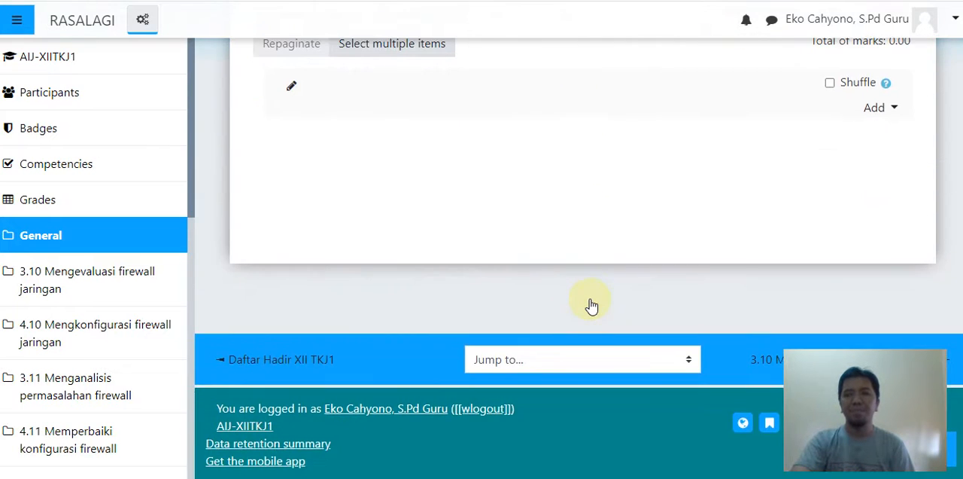
scroll(748, 209, "up", 2)
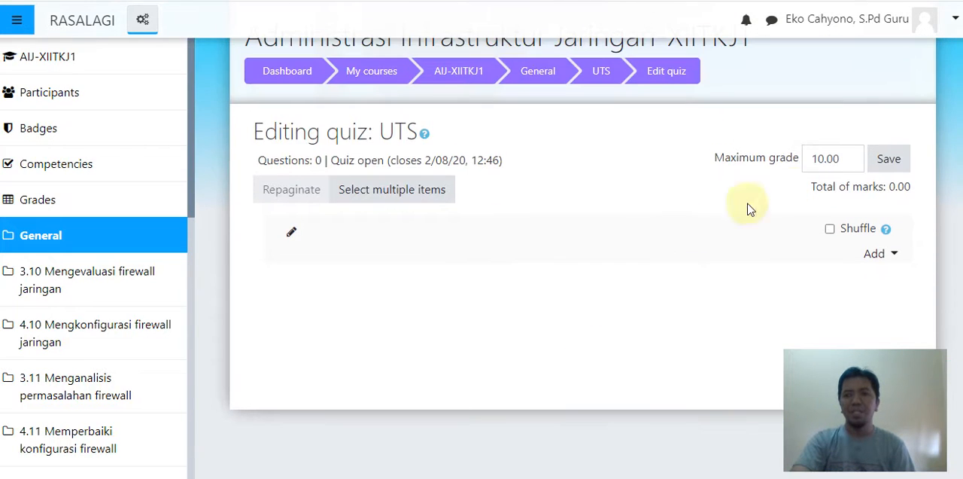
left_click(823, 157)
type("0")
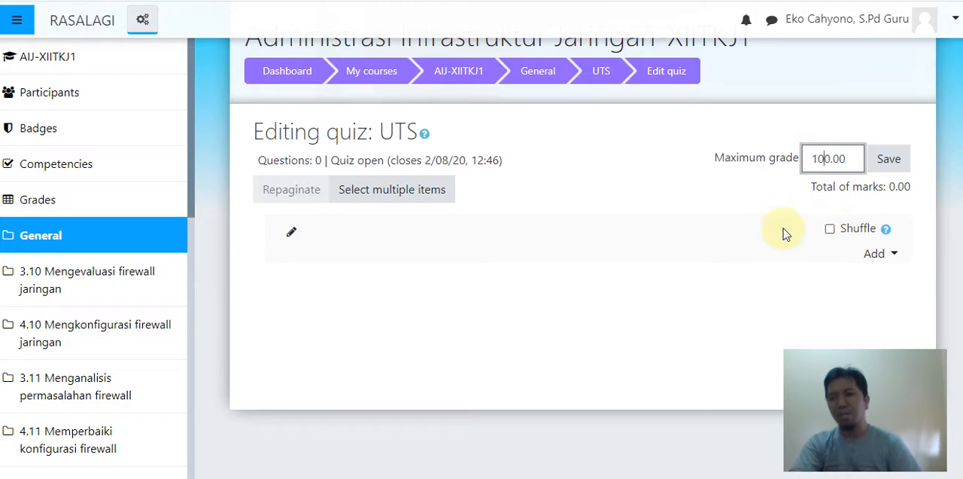
left_click(888, 158)
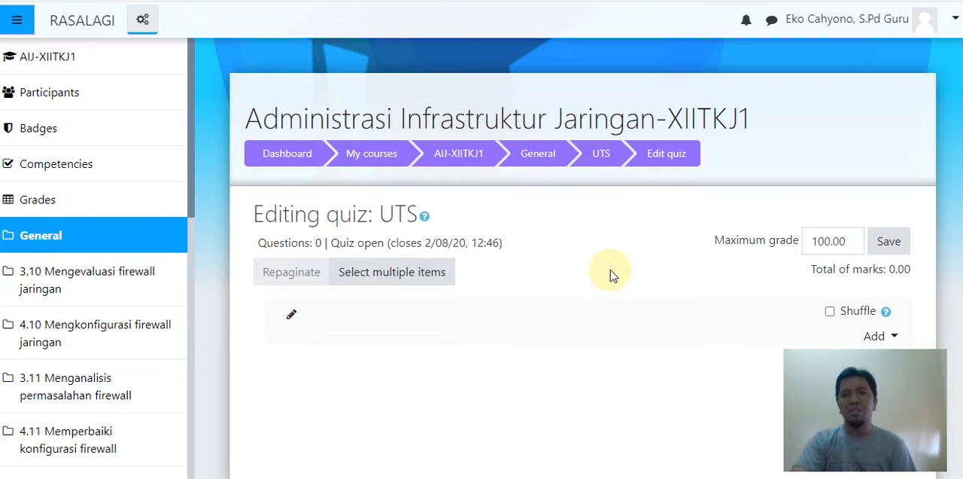
scroll(611, 275, "down", 2)
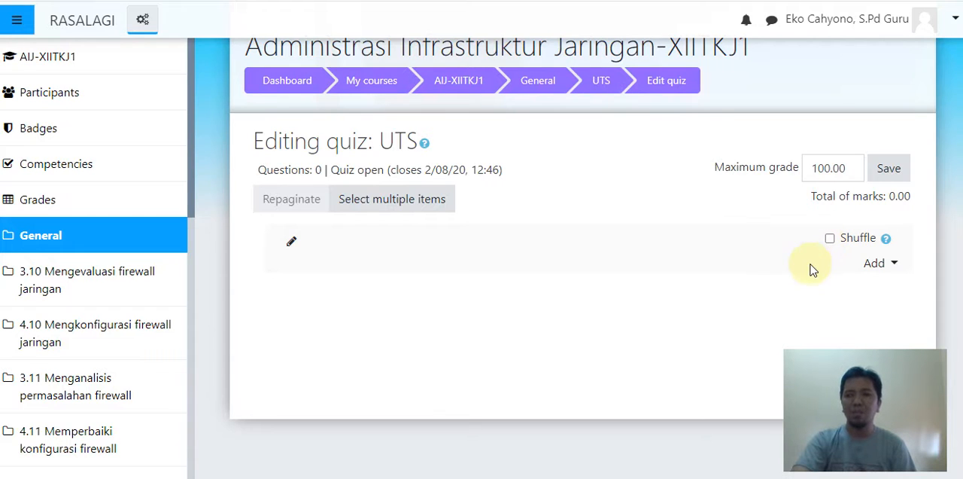
left_click(884, 268)
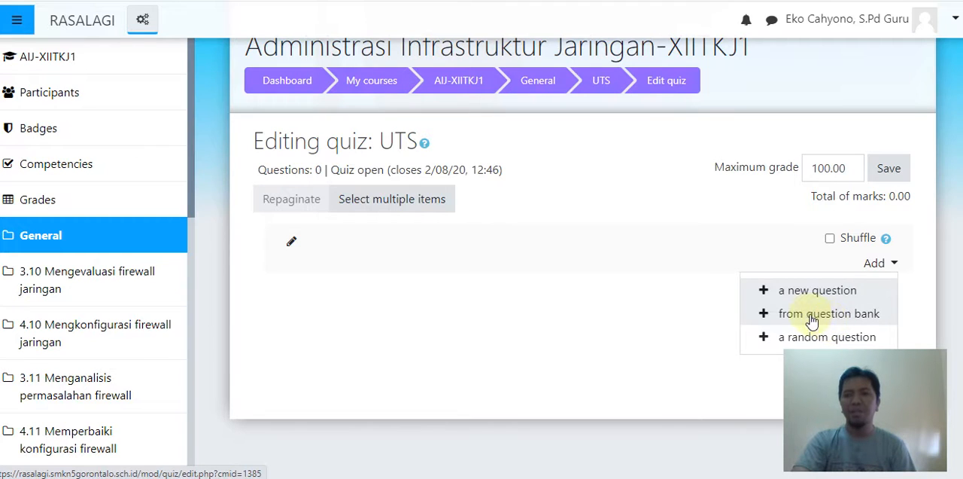
left_click(636, 276)
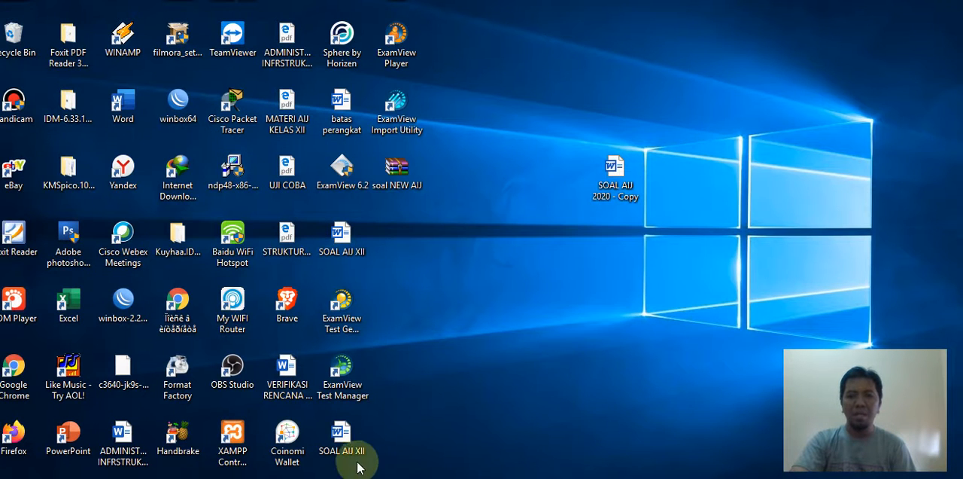
- Open the SOAL AIJ XII question document from the desktop in a maximized Word window, discarding the other open document's unsaved changes
left_click(338, 450)
left_click(463, 319)
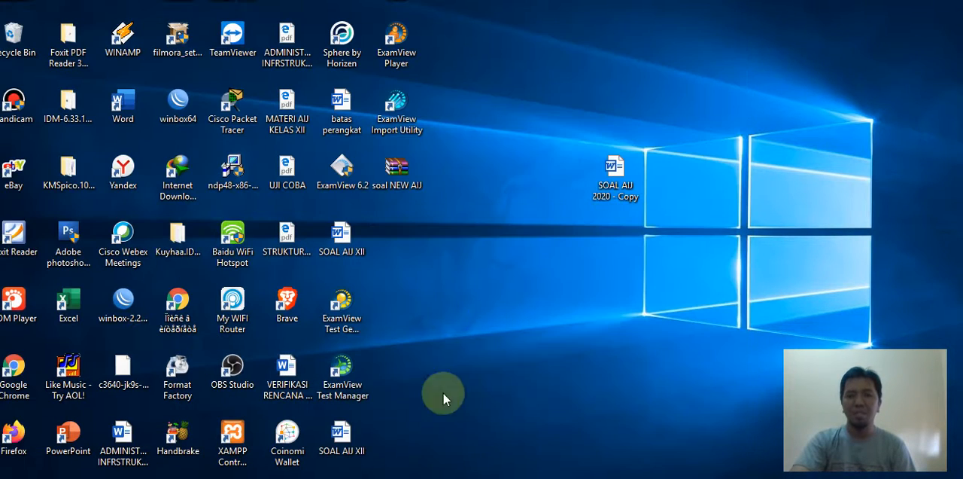
left_click(350, 299)
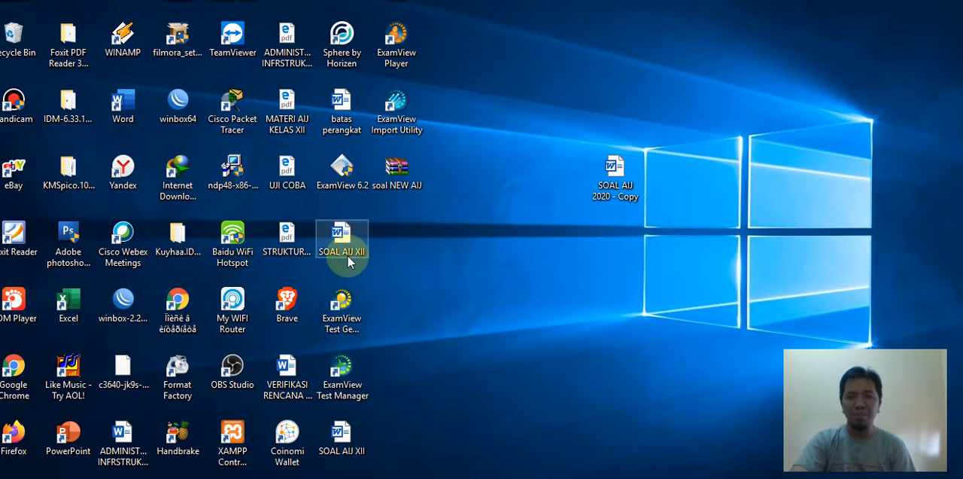
left_click(342, 244)
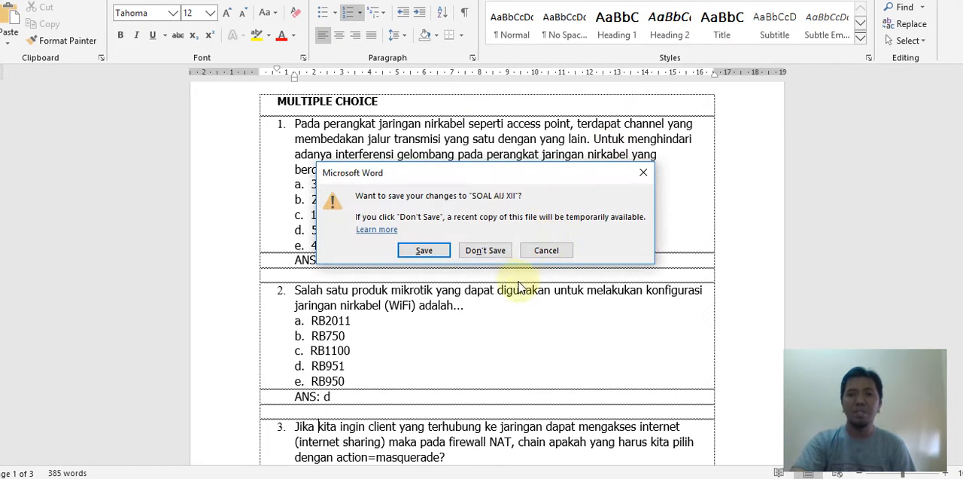
left_click(485, 250)
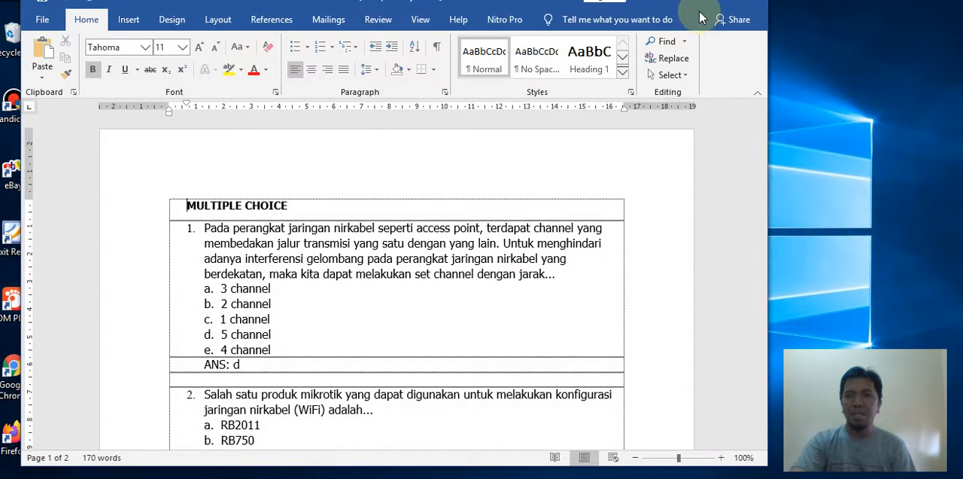
left_click_drag(471, 3, 481, 81)
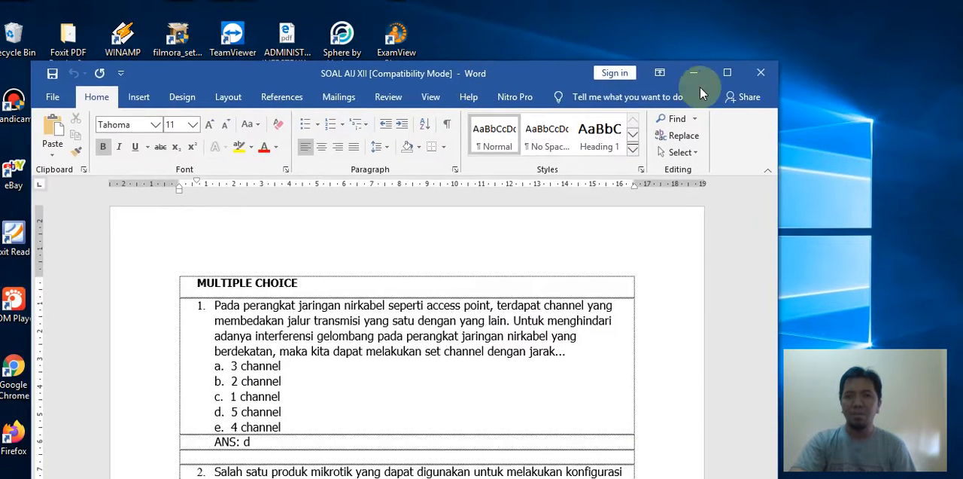
left_click(726, 73)
- Examine the MULTIPLE CHOICE heading and the layout of question 1's text, lettered answer options and ANS line
scroll(459, 256, "down", 3)
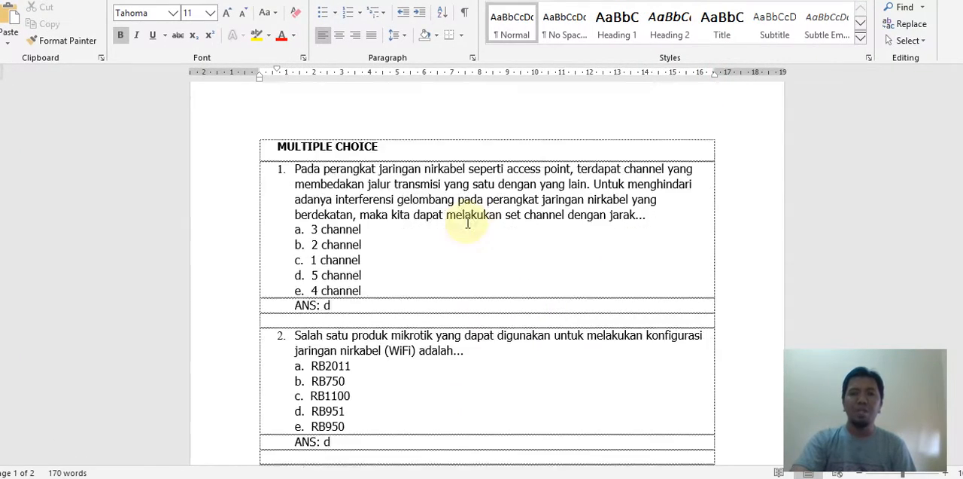
scroll(451, 233, "up", 2)
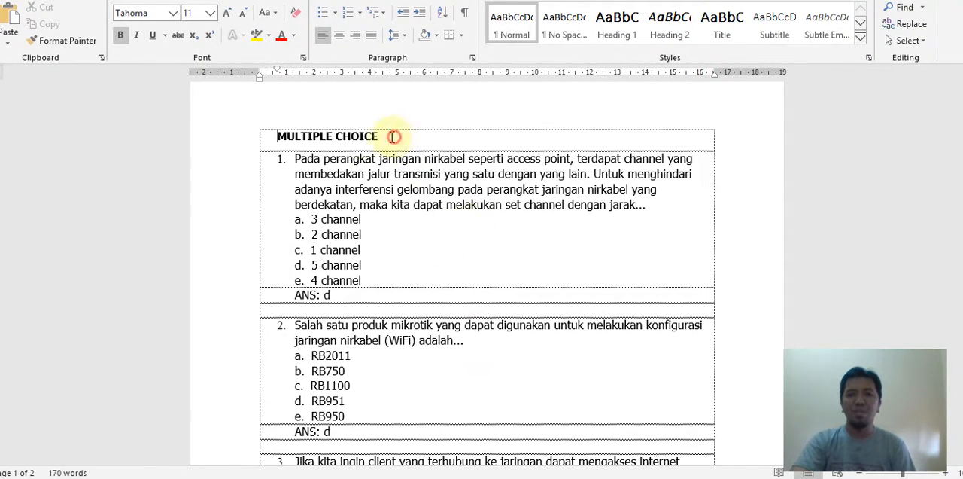
left_click_drag(392, 136, 298, 140)
left_click(433, 191)
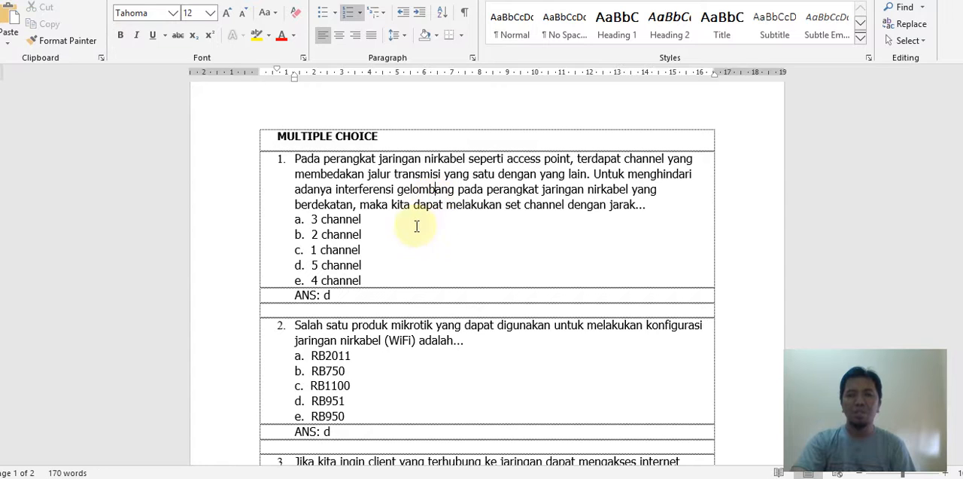
scroll(409, 231, "down", 1)
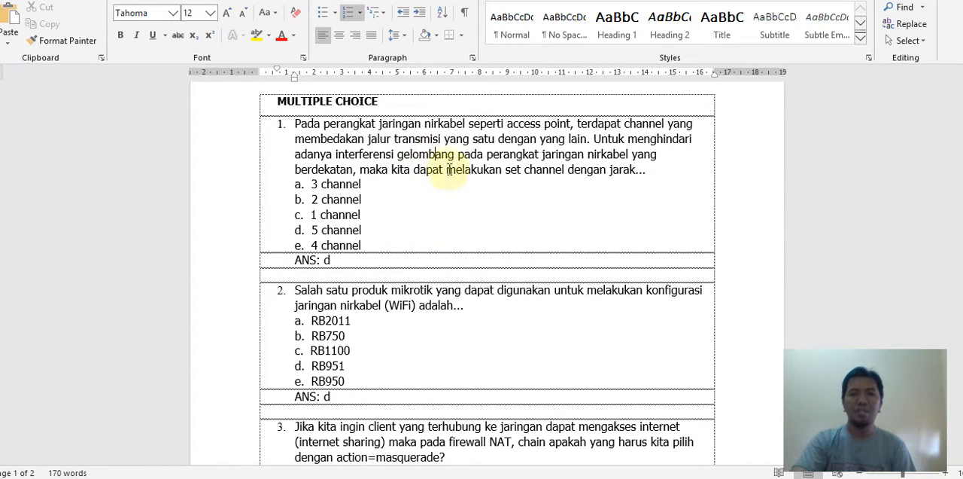
scroll(455, 173, "up", 1)
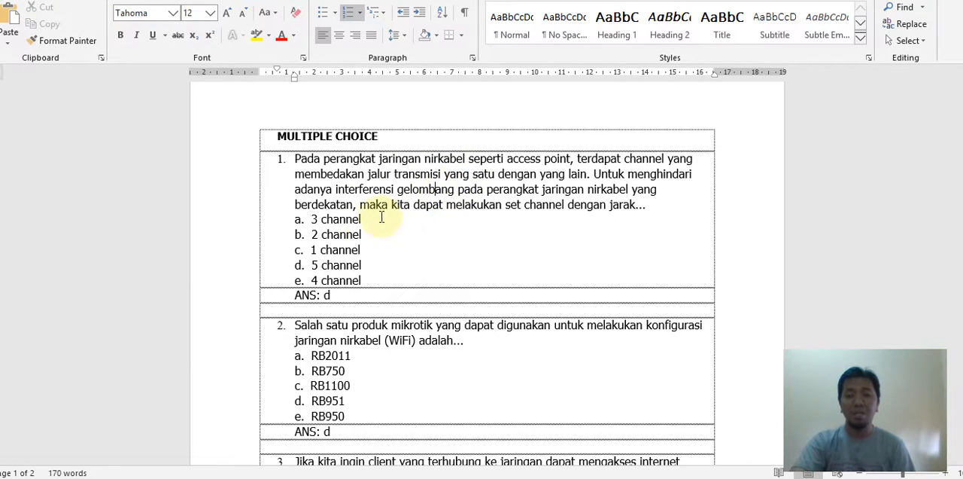
left_click_drag(322, 161, 400, 202)
scroll(399, 237, "down", 1)
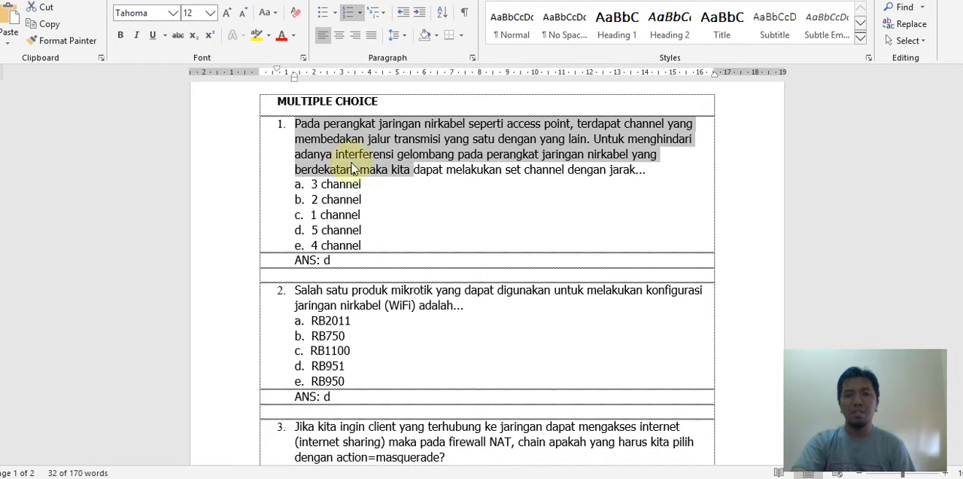
scroll(426, 181, "down", 1)
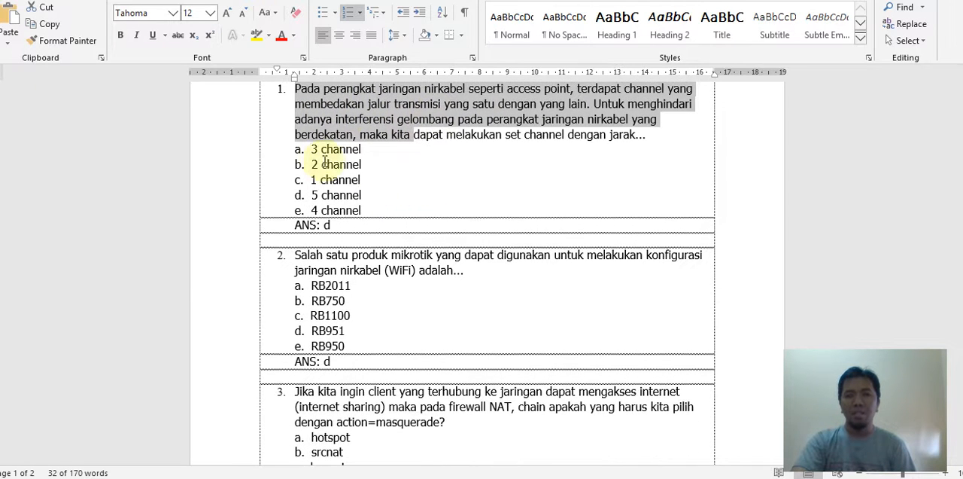
left_click_drag(318, 154, 388, 211)
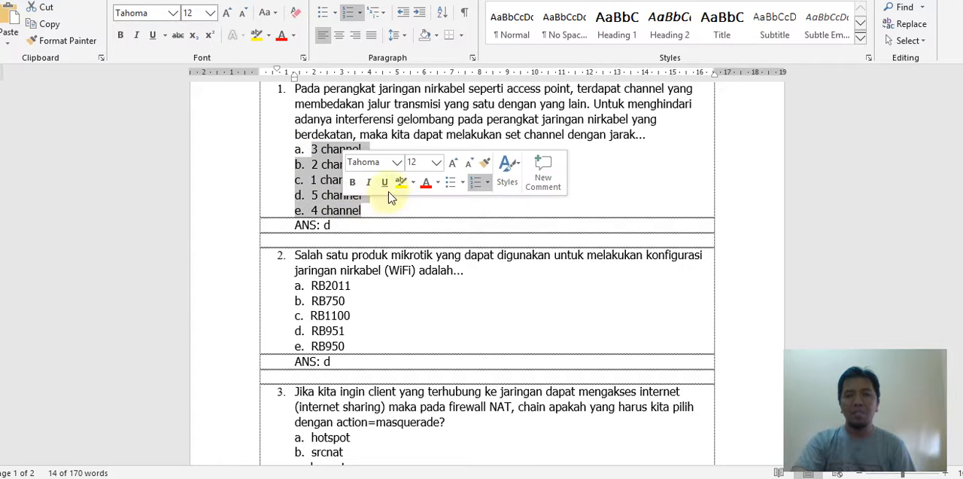
scroll(394, 213, "down", 1)
left_click(297, 191)
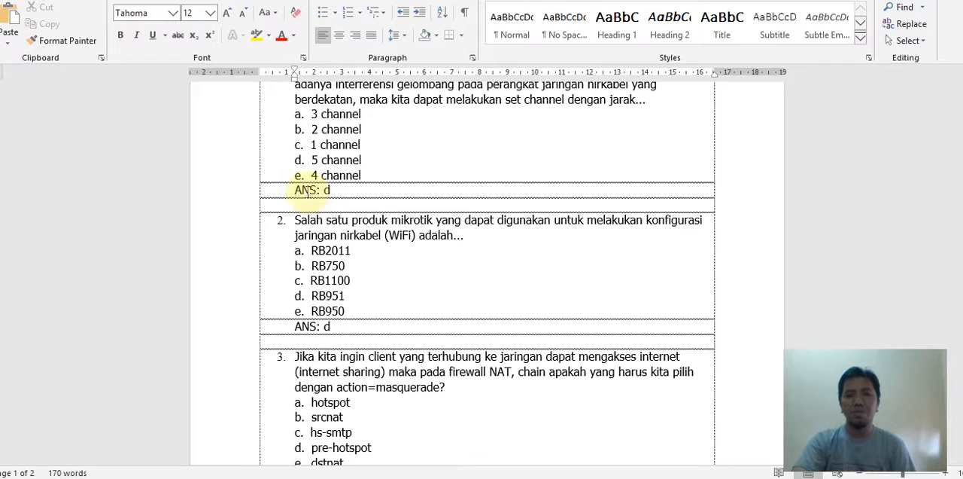
left_click(355, 190)
- Review the format of questions 2 to 5, including the picture question on the second page, and return to the document's beginning
scroll(369, 206, "down", 2)
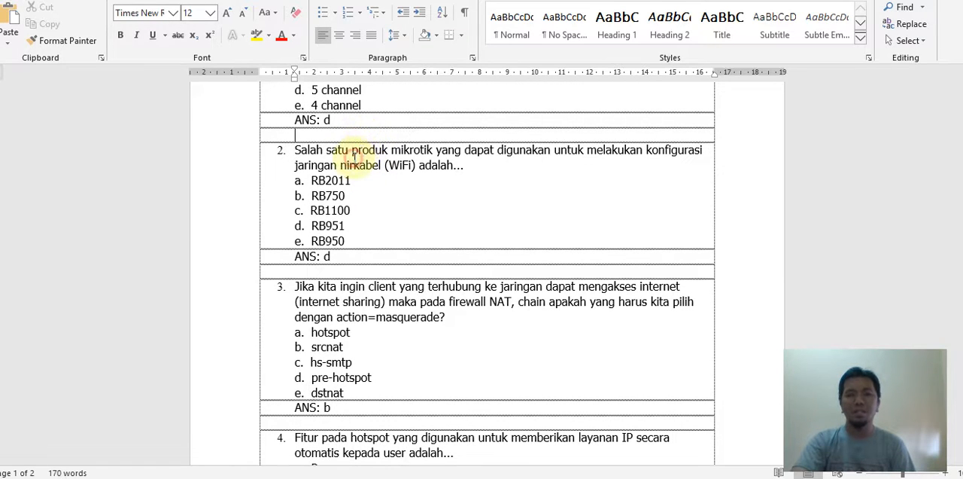
left_click(354, 158)
scroll(338, 241, "down", 10)
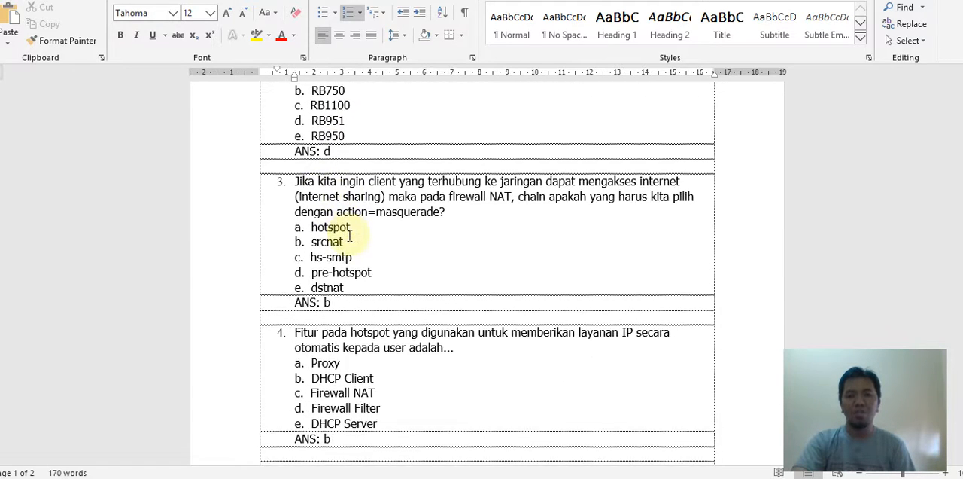
scroll(469, 230, "up", 15)
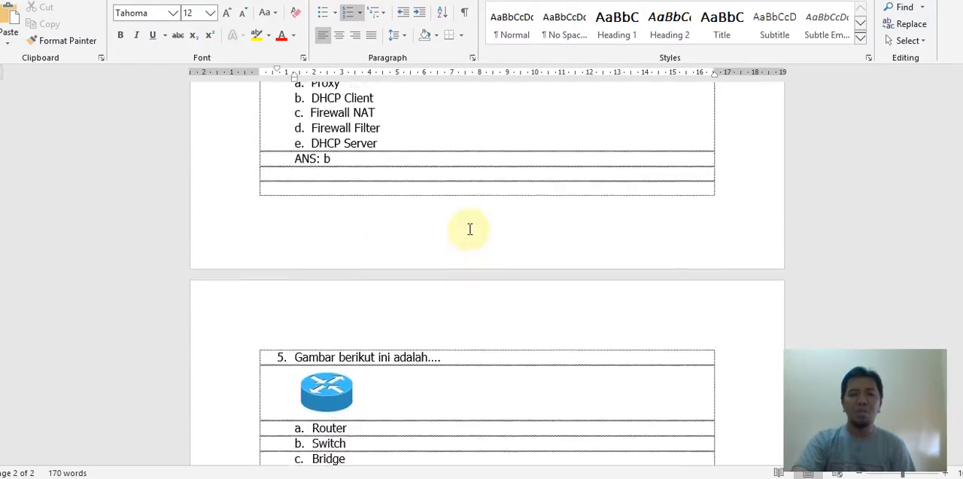
scroll(469, 231, "down", 8)
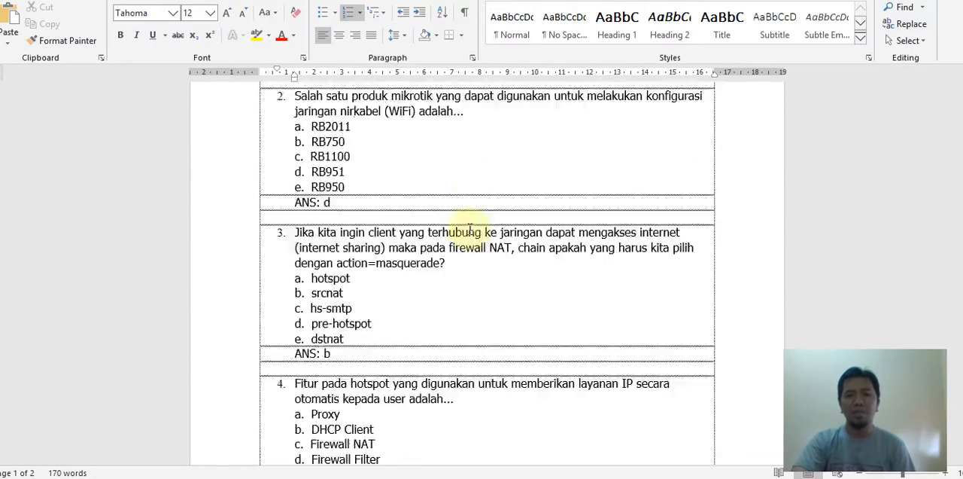
scroll(394, 241, "down", 10)
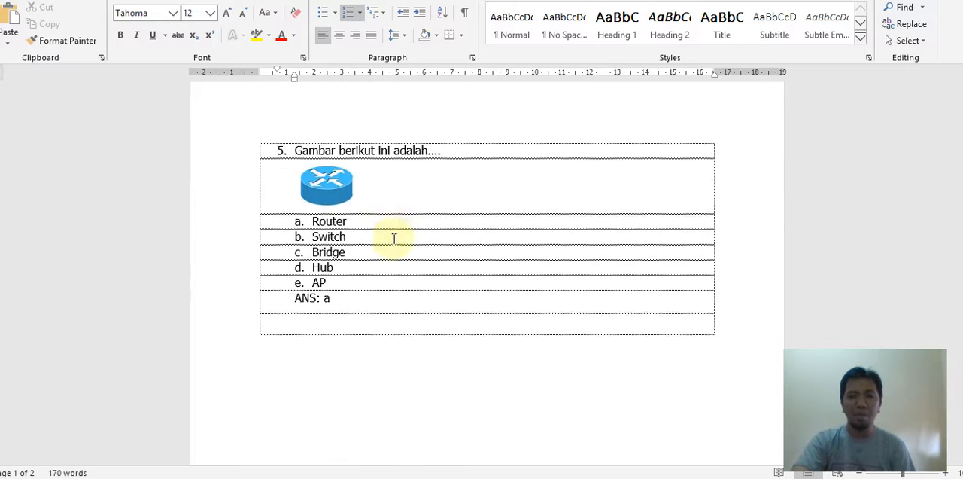
scroll(394, 239, "up", 5)
scroll(402, 239, "up", 3)
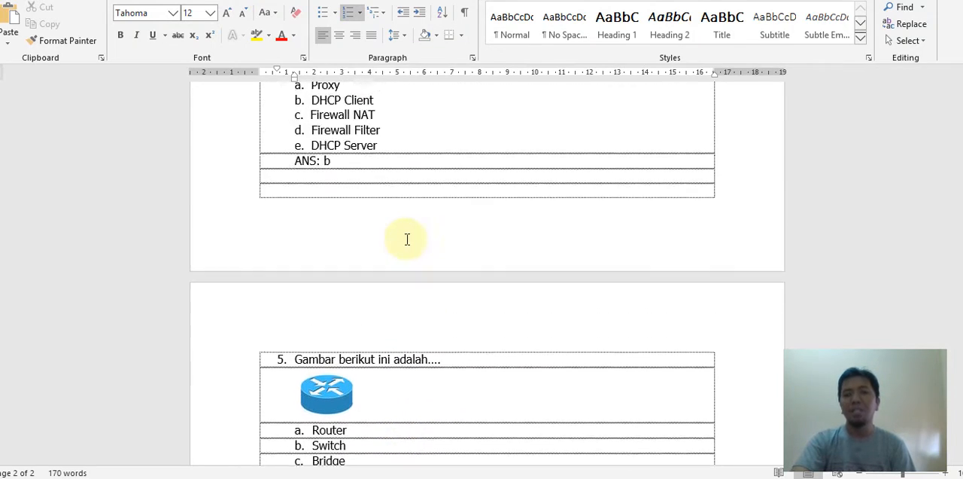
scroll(432, 249, "down", 5)
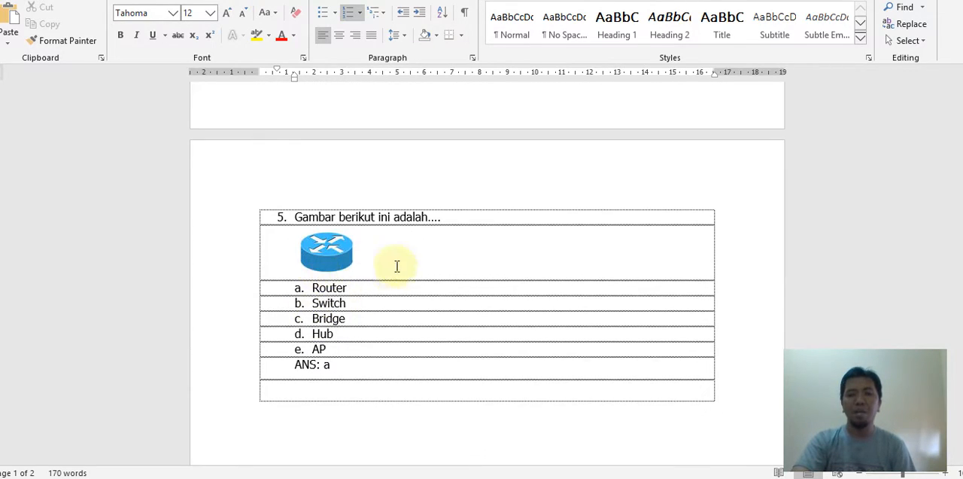
scroll(458, 279, "up", 12)
scroll(460, 279, "up", 3)
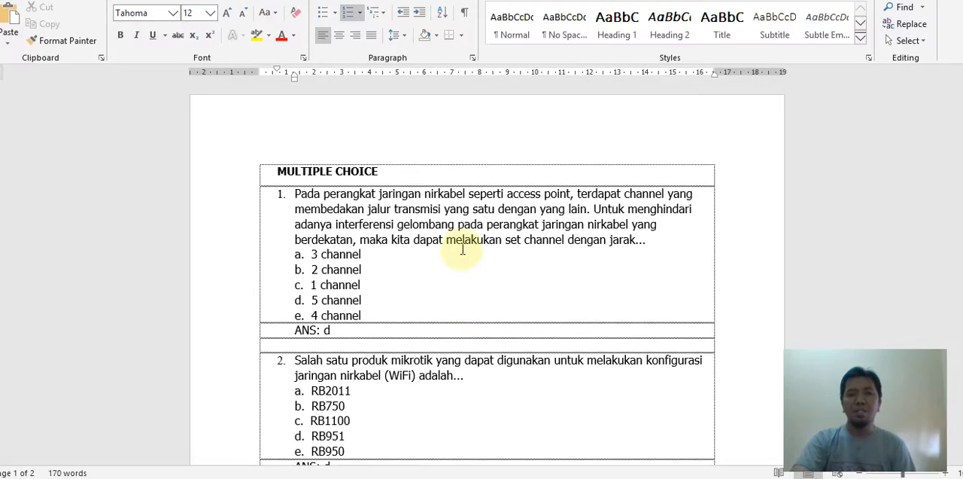
scroll(458, 243, "down", 9)
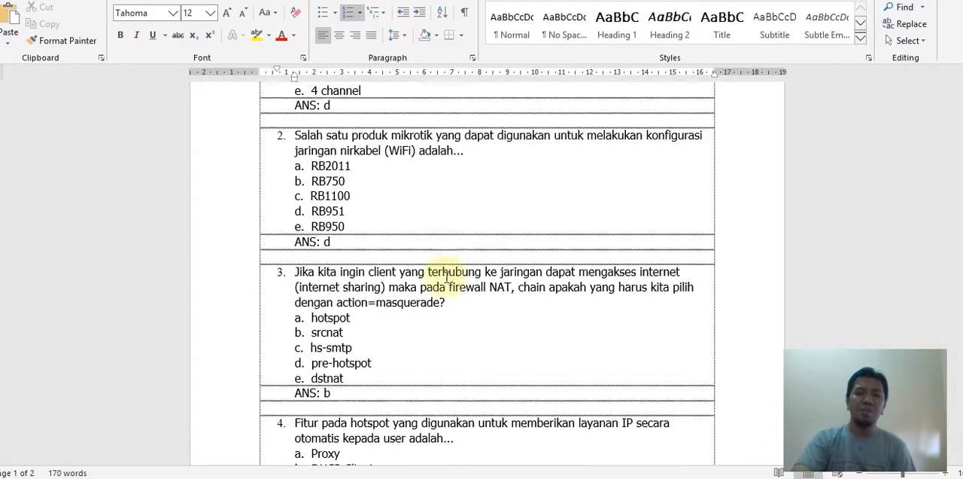
scroll(444, 274, "down", 3)
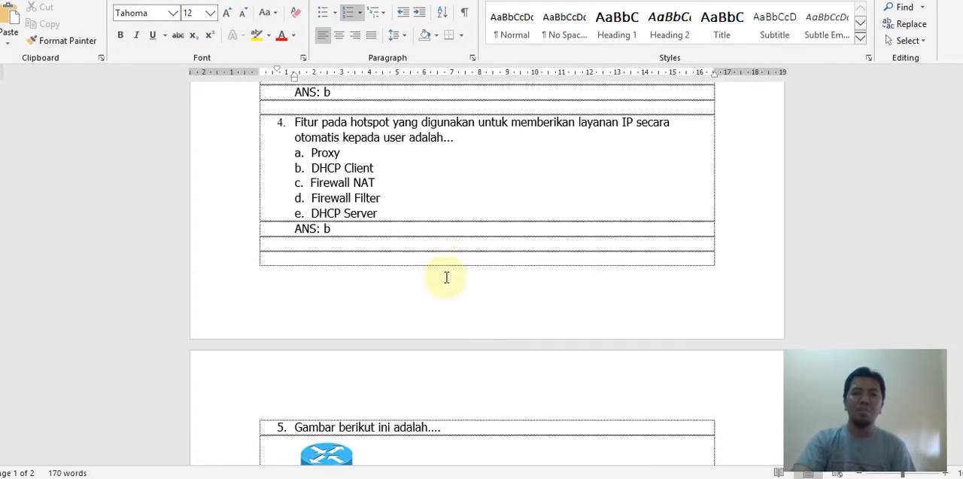
scroll(458, 262, "up", 10)
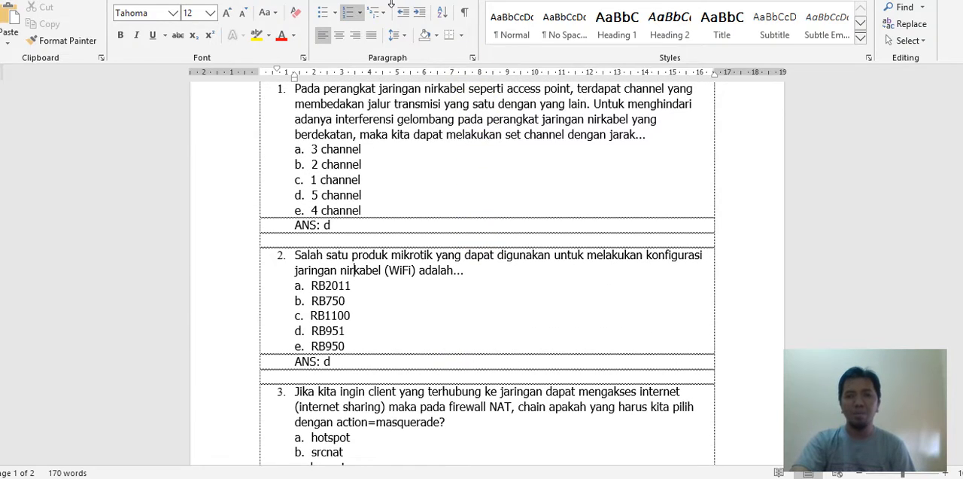
- Check the Rich Text Format file type in the Save As settings for SOAL AIJ XII on the Desktop, then cancel and return to the desktop
left_click_drag(391, 4, 367, 4)
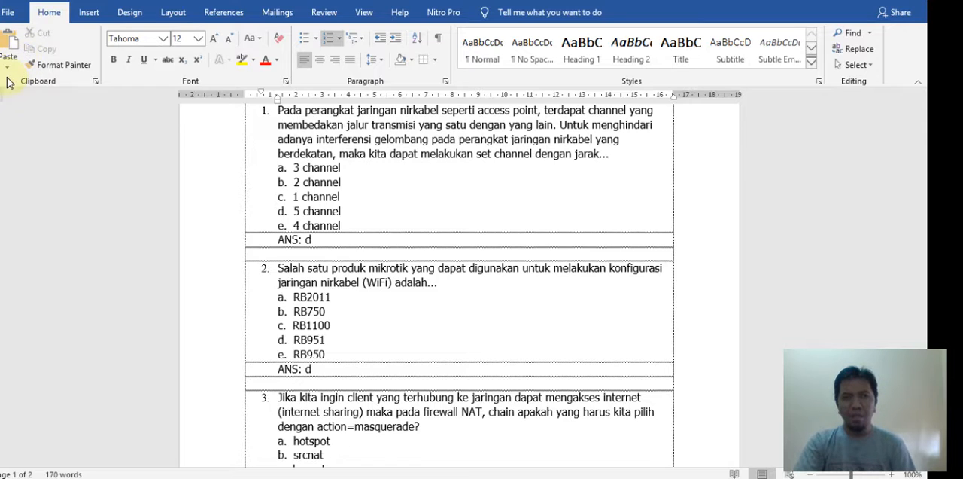
left_click(11, 13)
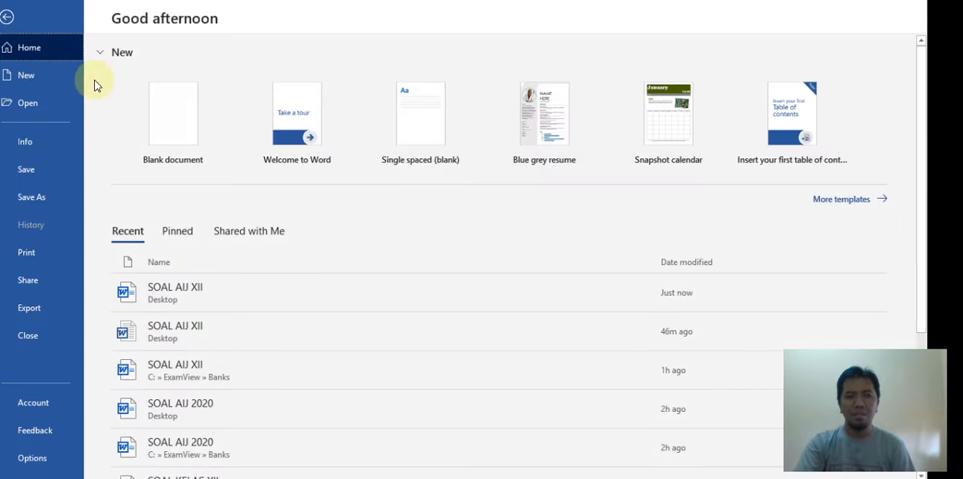
left_click(26, 198)
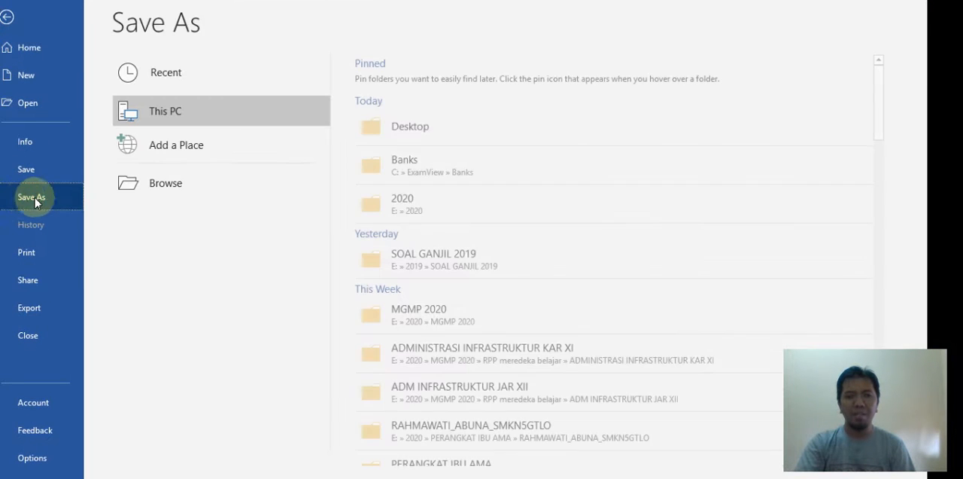
left_click(369, 126)
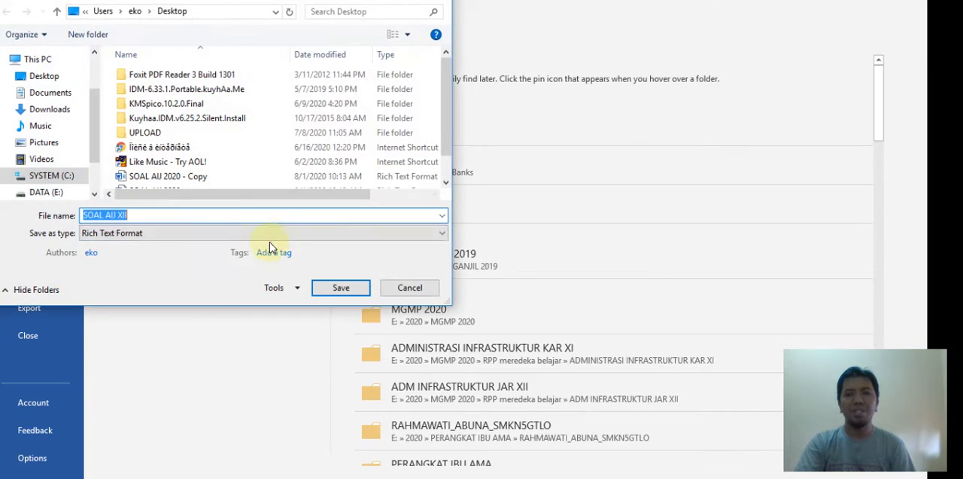
left_click(167, 233)
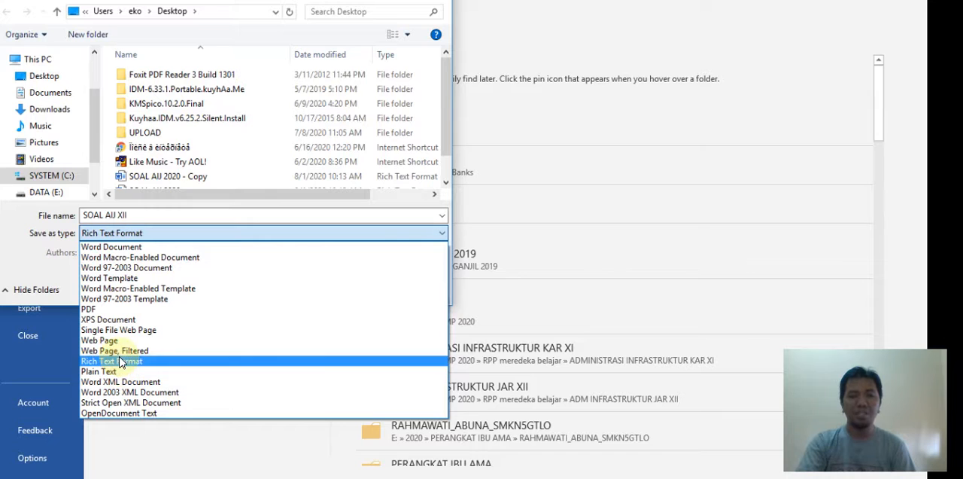
left_click(33, 273)
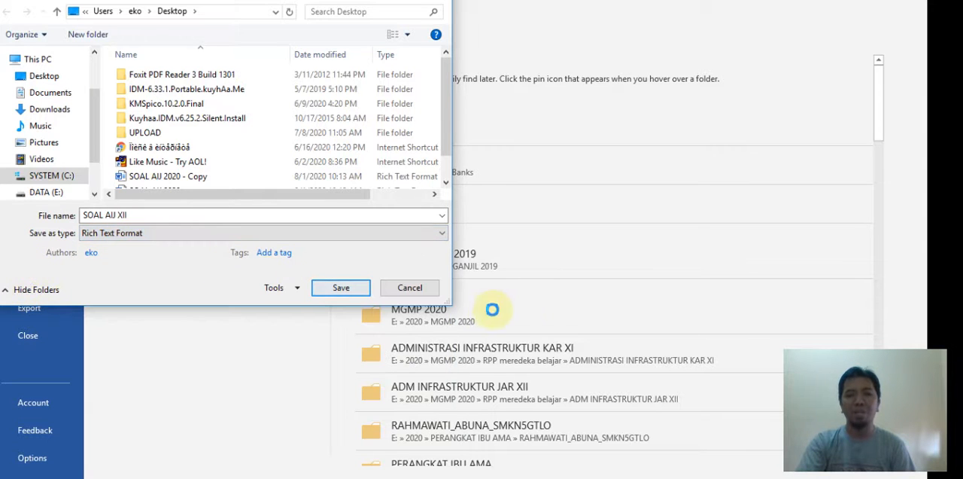
left_click(416, 291)
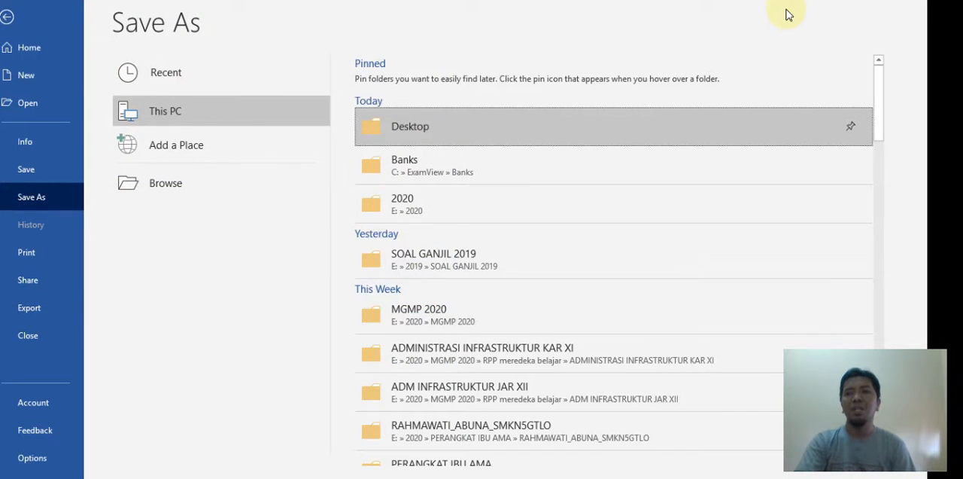
left_click_drag(776, 1, 775, 28)
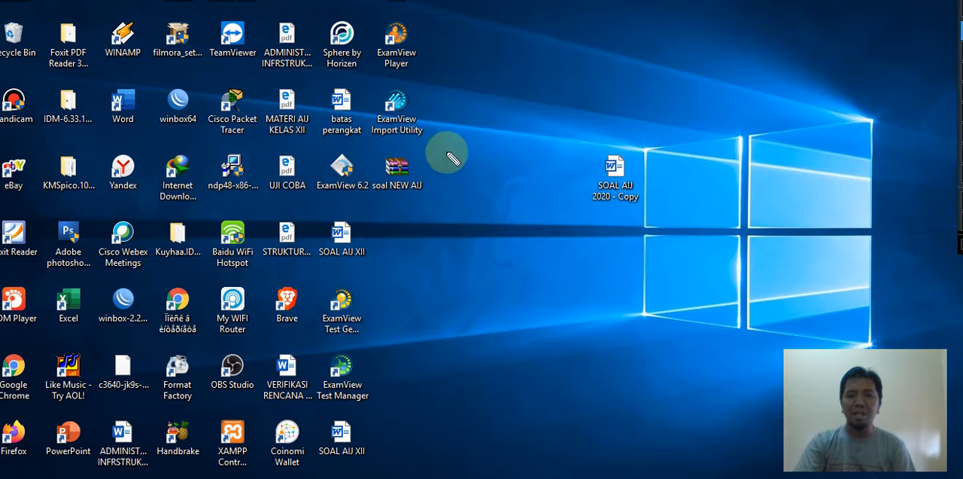
mouse_move(490, 106)
left_mouse_down()
mouse_move(395, 170)
mouse_move(389, 194)
mouse_move(380, 186)
left_mouse_up()
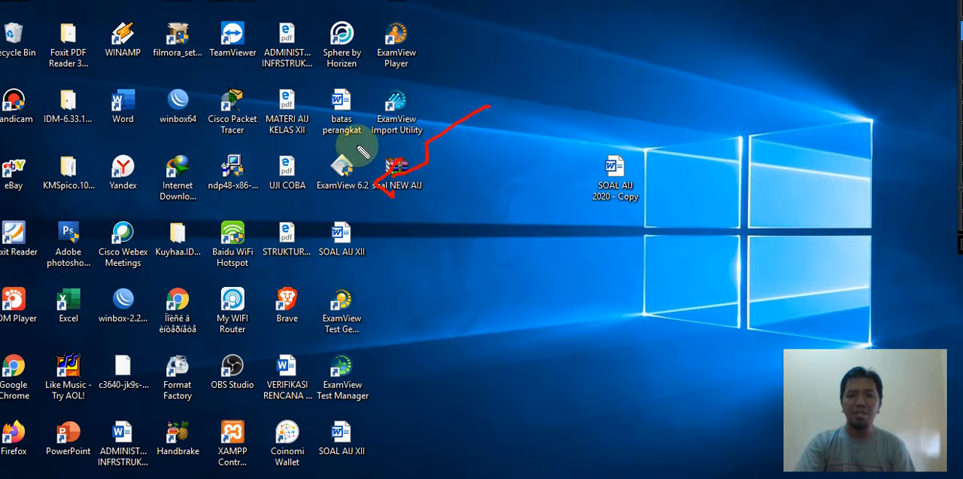
mouse_move(337, 145)
left_mouse_down()
mouse_move(335, 169)
mouse_move(365, 158)
mouse_move(352, 147)
left_mouse_up()
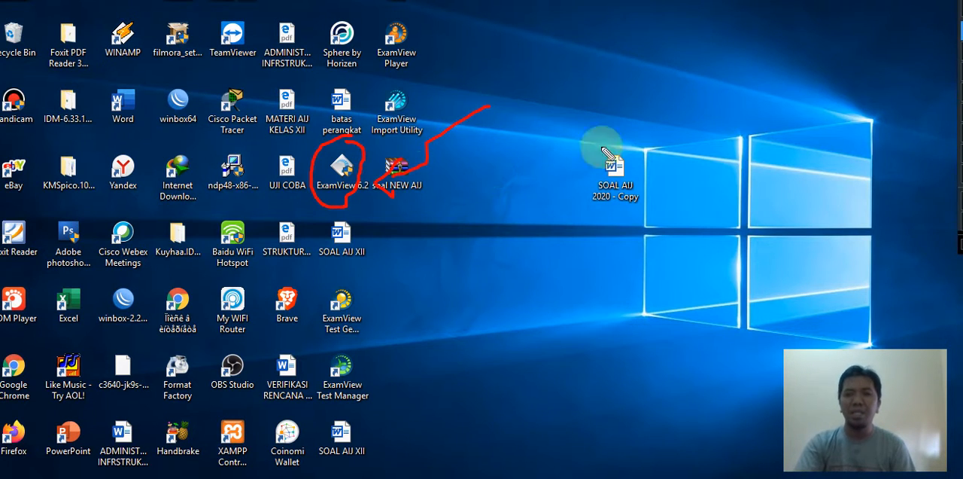
left_click(937, 1)
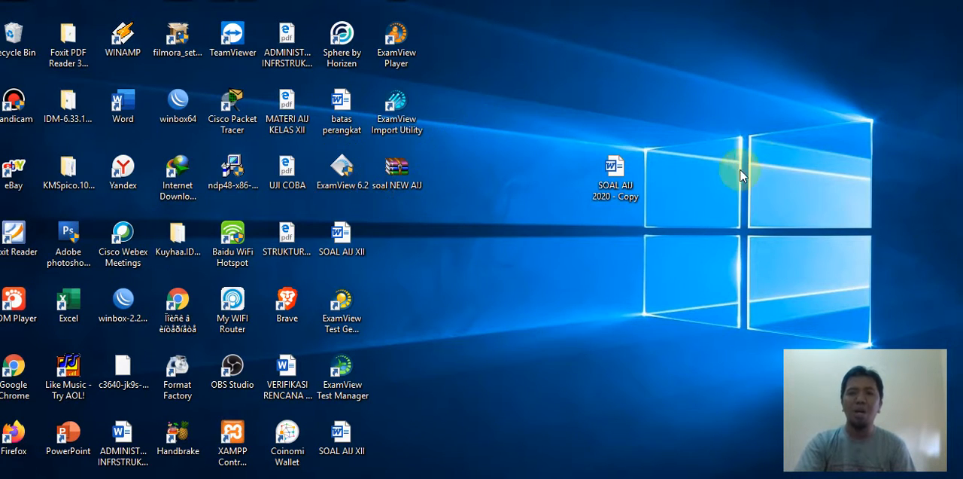
left_click(938, 6)
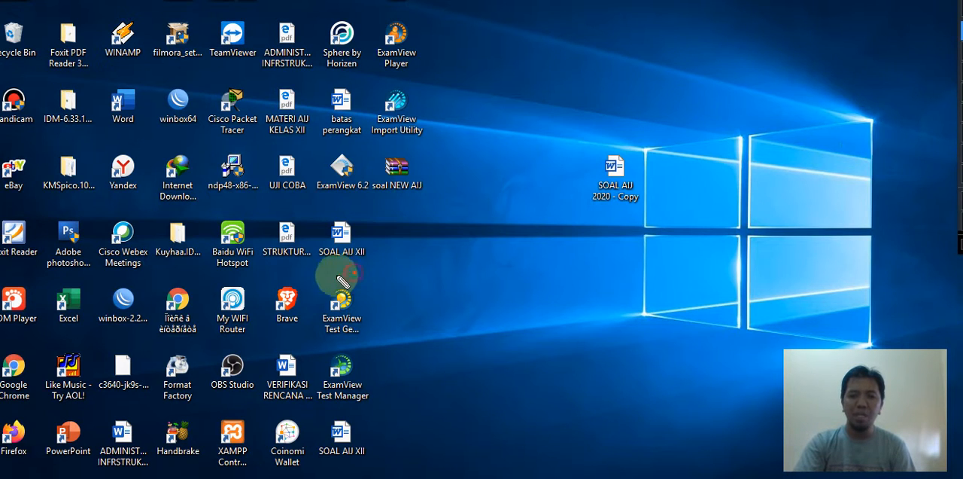
mouse_move(352, 268)
left_mouse_down()
mouse_move(347, 331)
mouse_move(342, 265)
left_mouse_up()
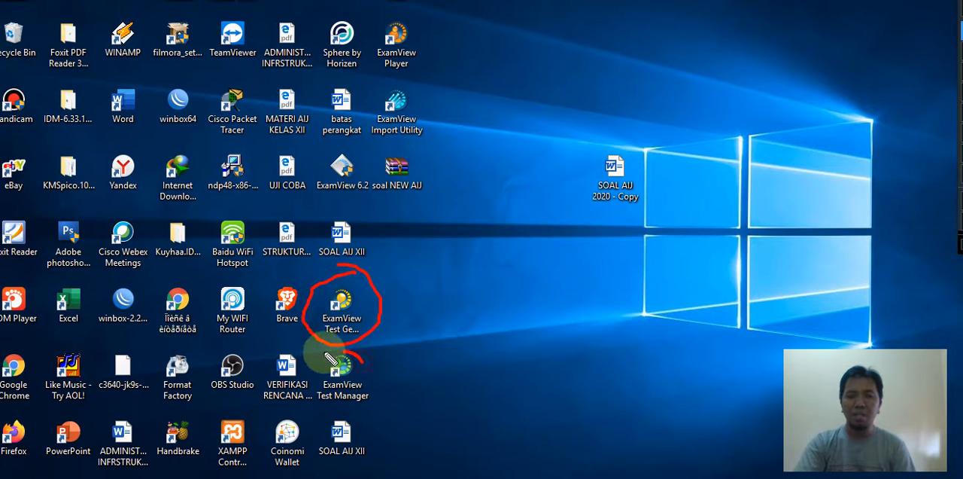
mouse_move(344, 340)
left_mouse_down()
mouse_move(323, 410)
mouse_move(387, 361)
mouse_move(350, 354)
left_mouse_up()
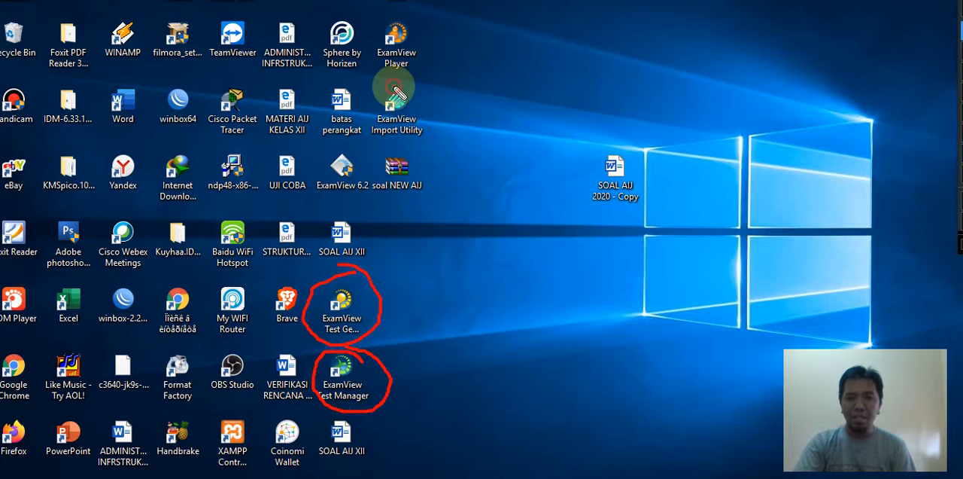
mouse_move(394, 86)
left_mouse_down()
mouse_move(430, 151)
mouse_move(390, 83)
left_mouse_up()
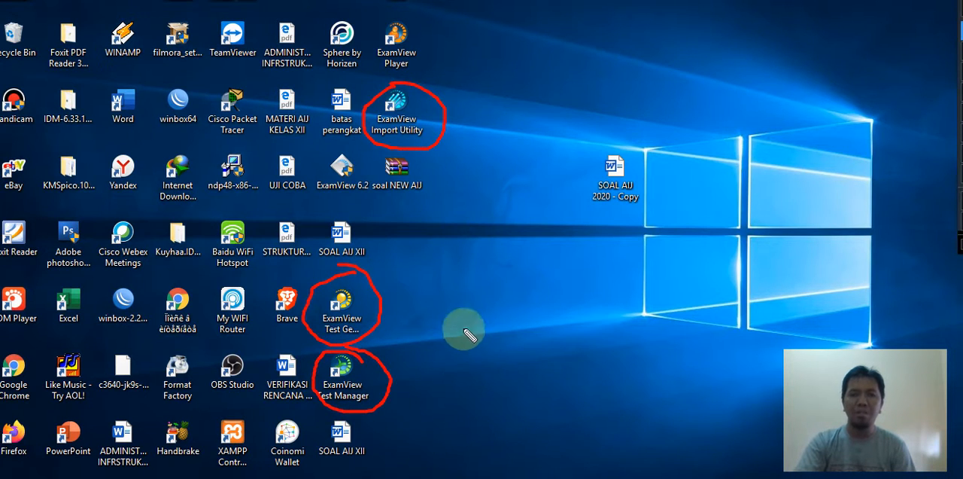
left_click(960, 5)
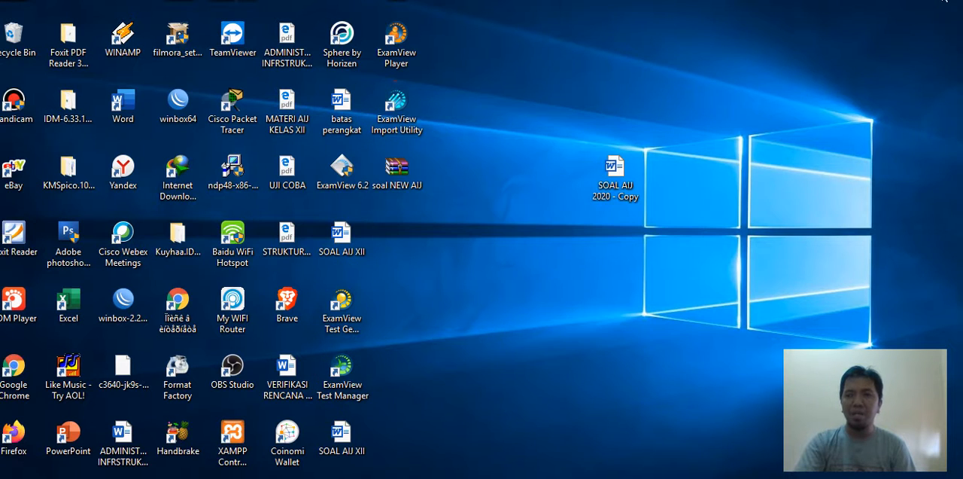
left_click(933, 3)
left_click_drag(438, 119, 470, 98)
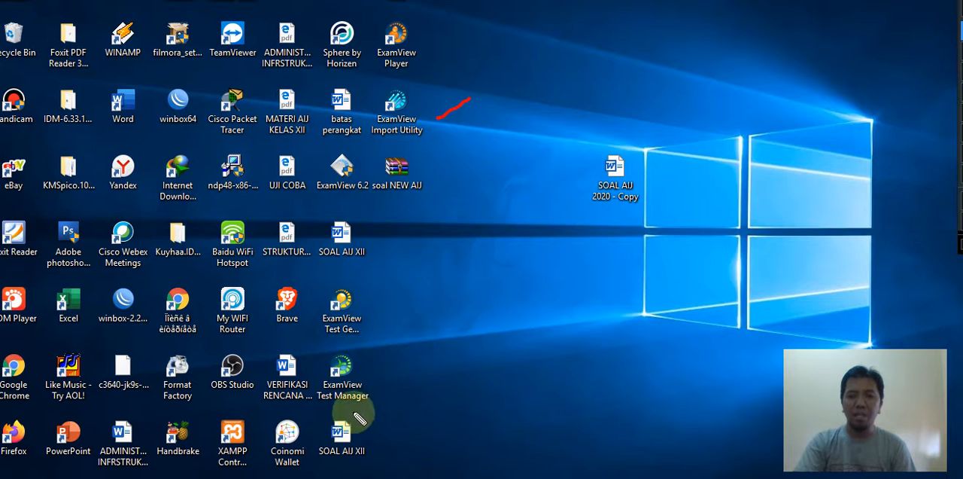
left_click_drag(351, 311, 396, 285)
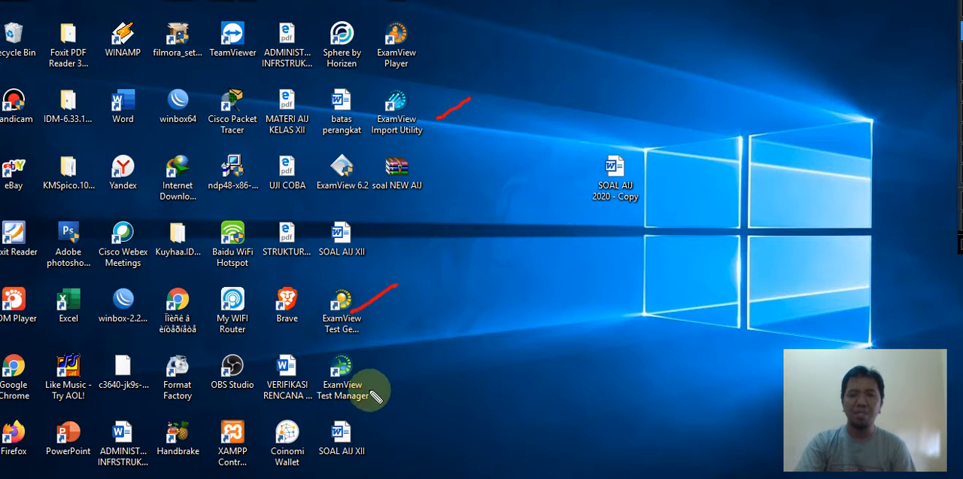
left_click(935, 1)
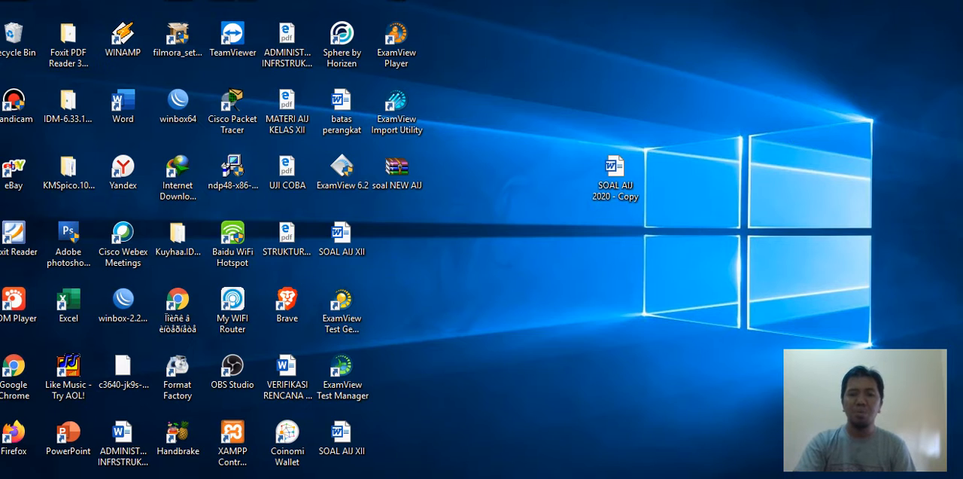
- Open the Banks folder inside the ExamView folder on drive C and paste the SOAL AIJ 2020 rich text file there
mouse_move(398, 478)
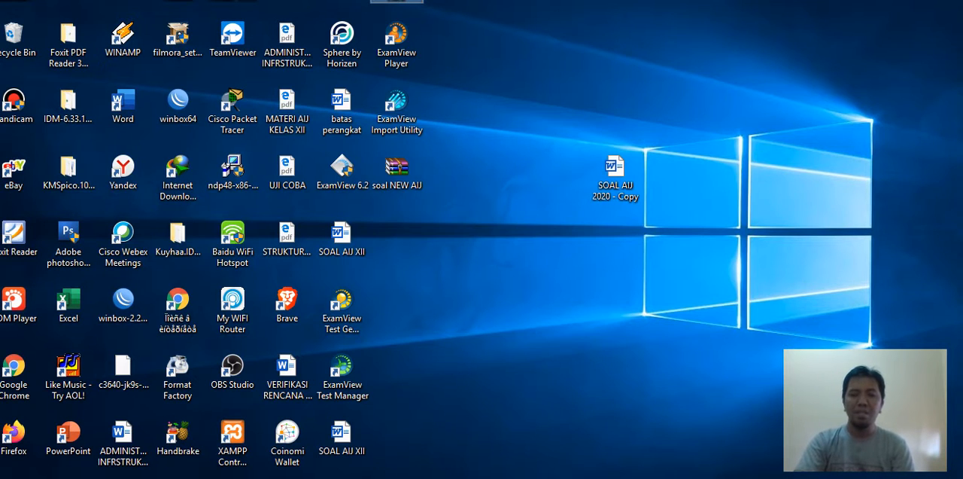
left_click(384, 478)
left_click(36, 194)
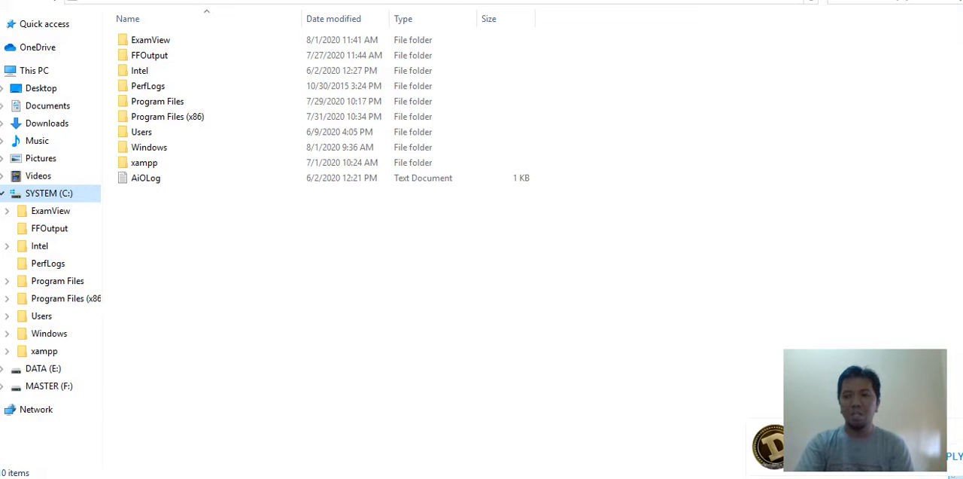
left_click(51, 212)
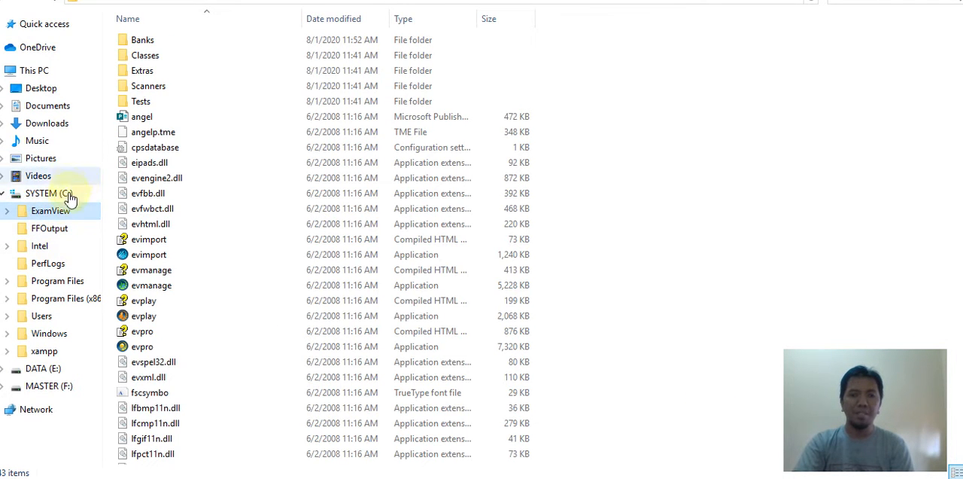
double_click(145, 39)
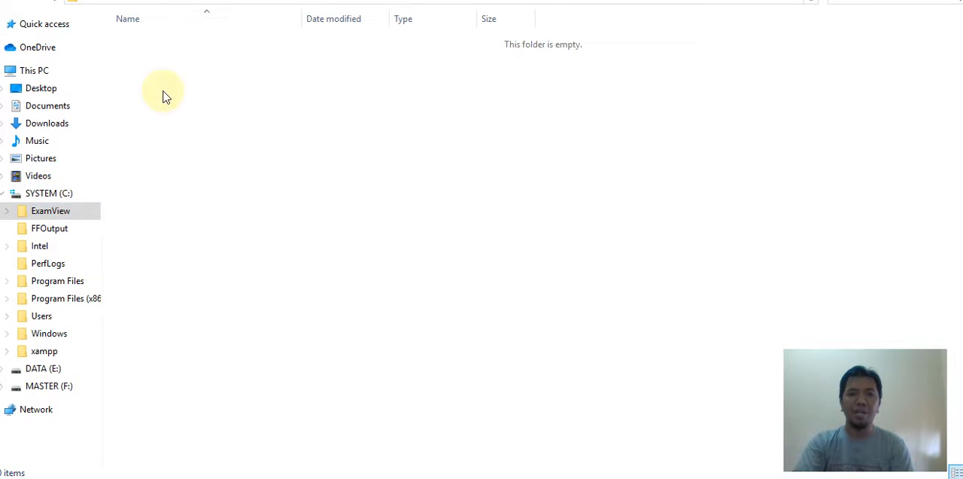
right_click(204, 91)
left_click(236, 190)
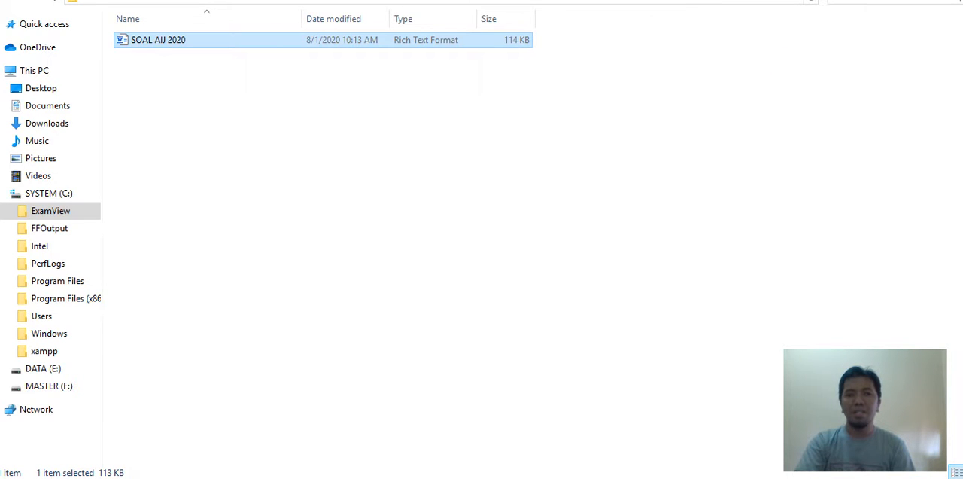
- Return to the desktop and launch the ExamView Import Utility
left_click(924, 0)
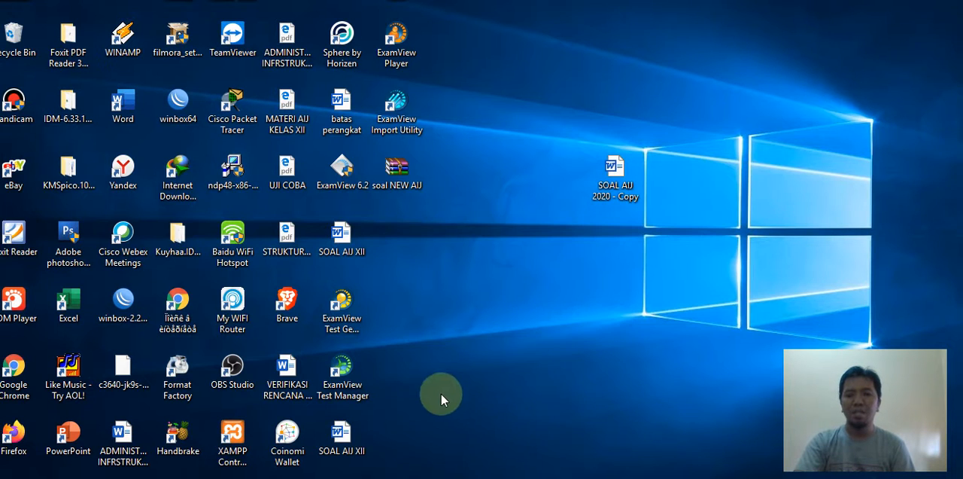
double_click(391, 118)
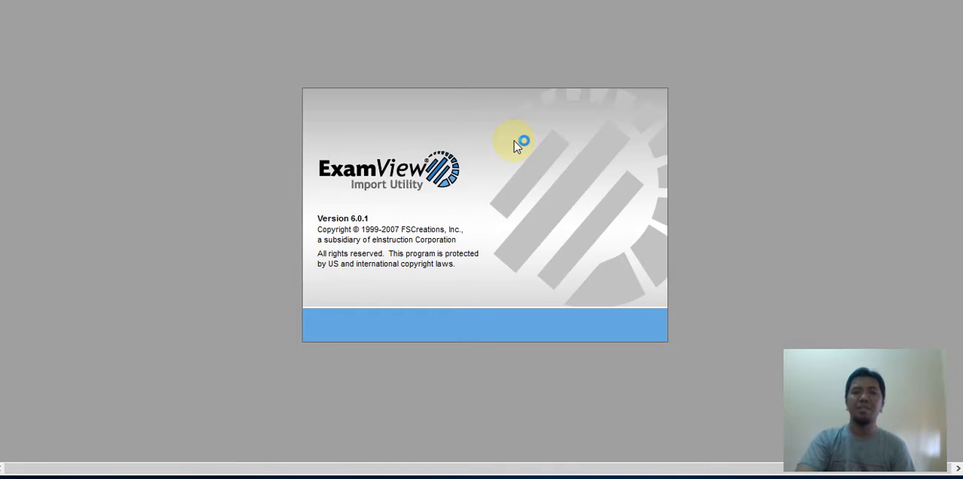
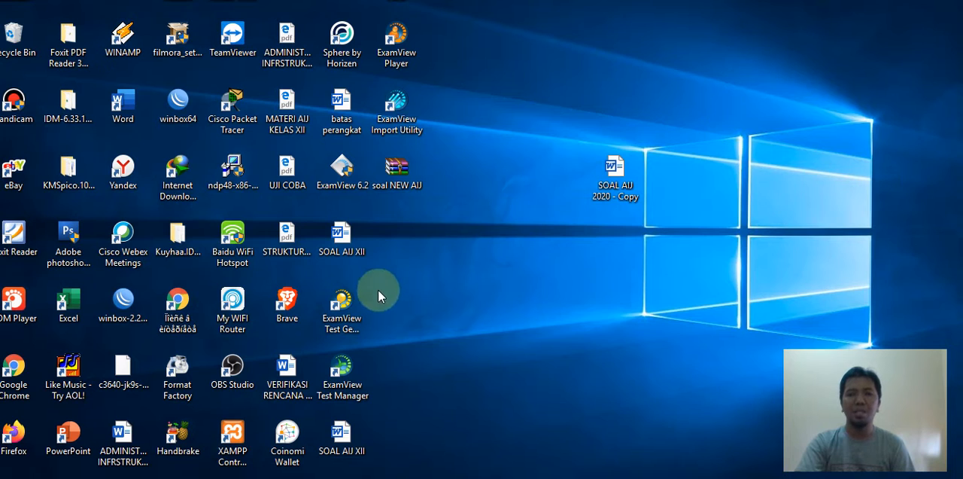
left_click(343, 380)
left_click(339, 310)
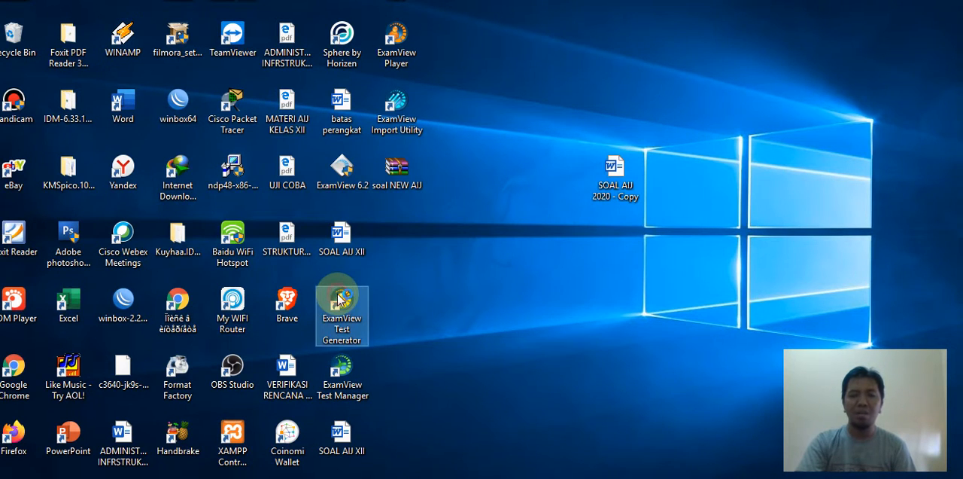
double_click(339, 298)
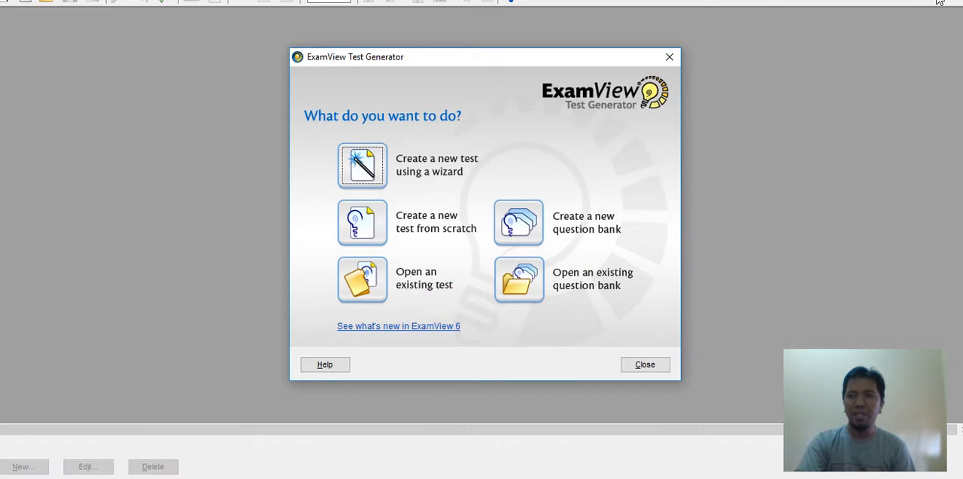
left_click(937, 0)
mouse_move(735, 188)
left_mouse_down()
mouse_move(646, 256)
mouse_move(685, 251)
left_mouse_up()
mouse_move(624, 256)
left_mouse_down()
mouse_move(518, 271)
mouse_move(630, 307)
mouse_move(636, 260)
left_mouse_up()
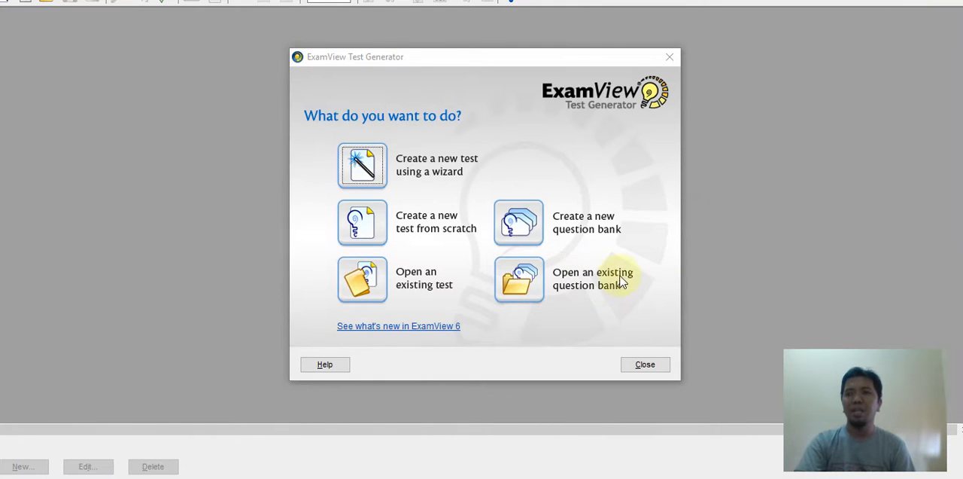
left_click(518, 278)
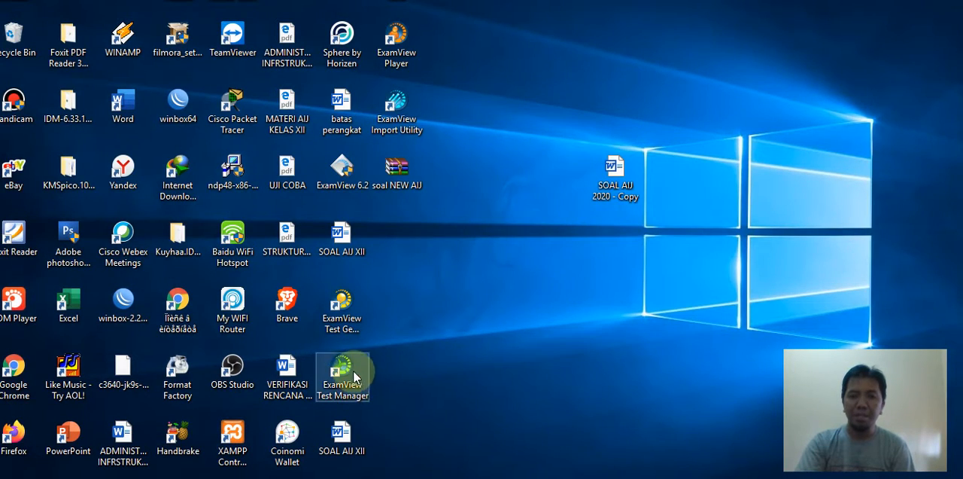
- Launch the ExamView Test Generator and open the existing question bank SOAL AIJ 2020 from the Banks folder
double_click(343, 312)
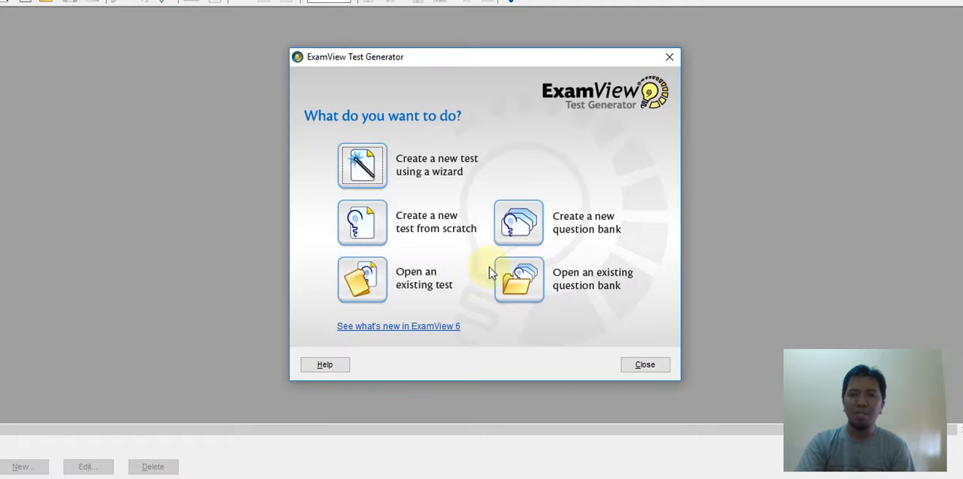
left_click(554, 291)
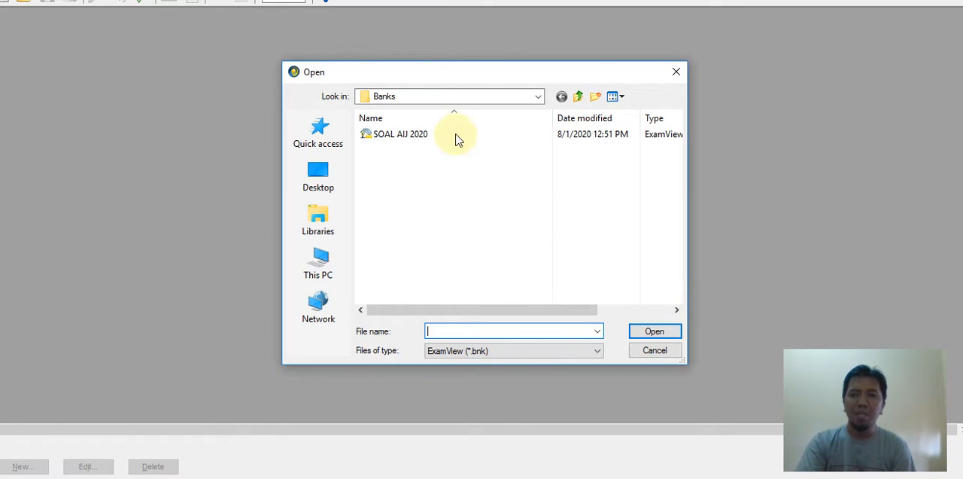
left_click(475, 100)
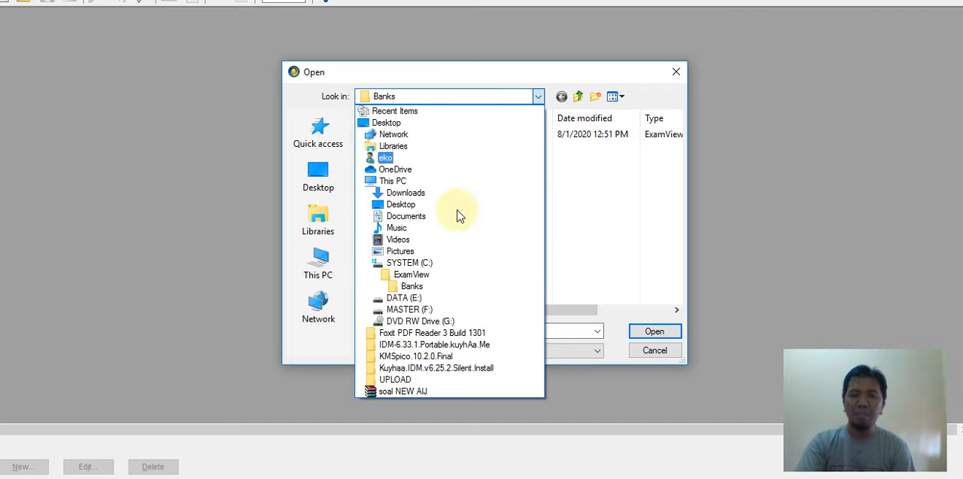
left_click(486, 289)
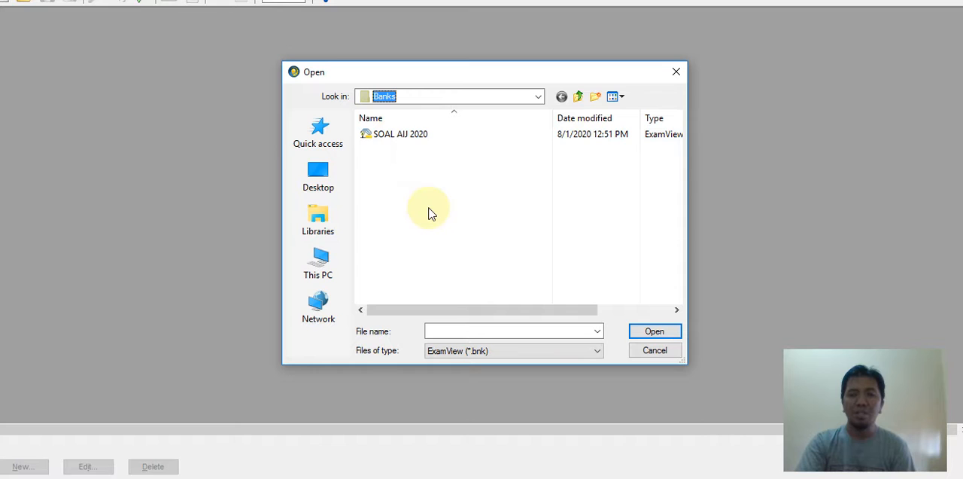
left_click(396, 140)
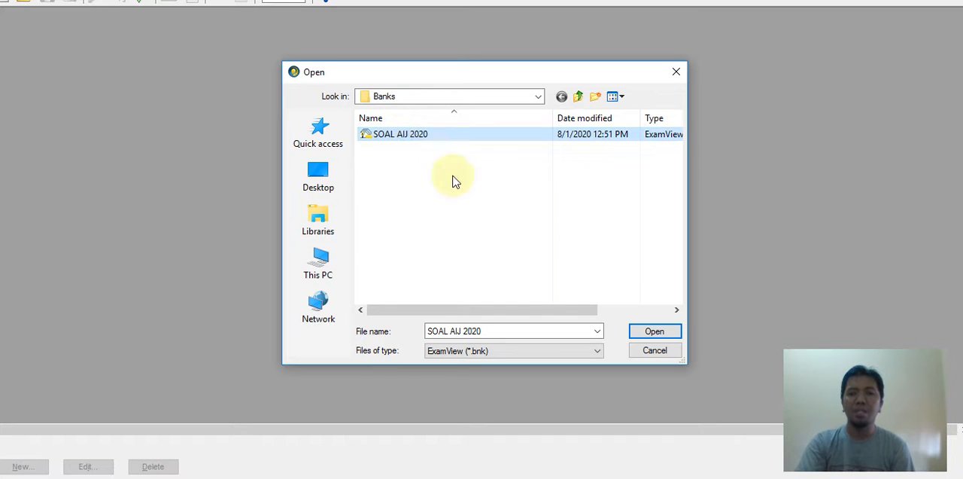
left_click(638, 335)
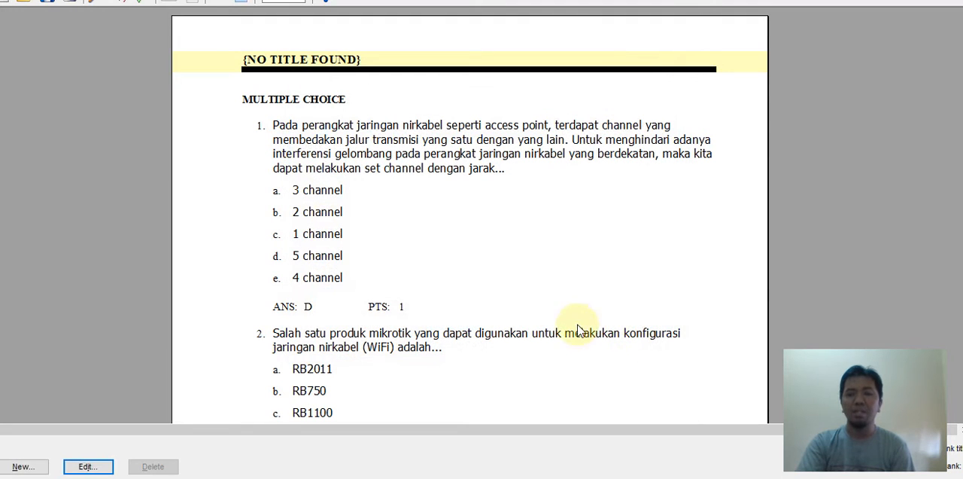
- Review multiple-choice questions 1 to 5 of the bank, including the picture question, and return to the beginning
scroll(454, 247, "down", 5)
scroll(454, 253, "down", 6)
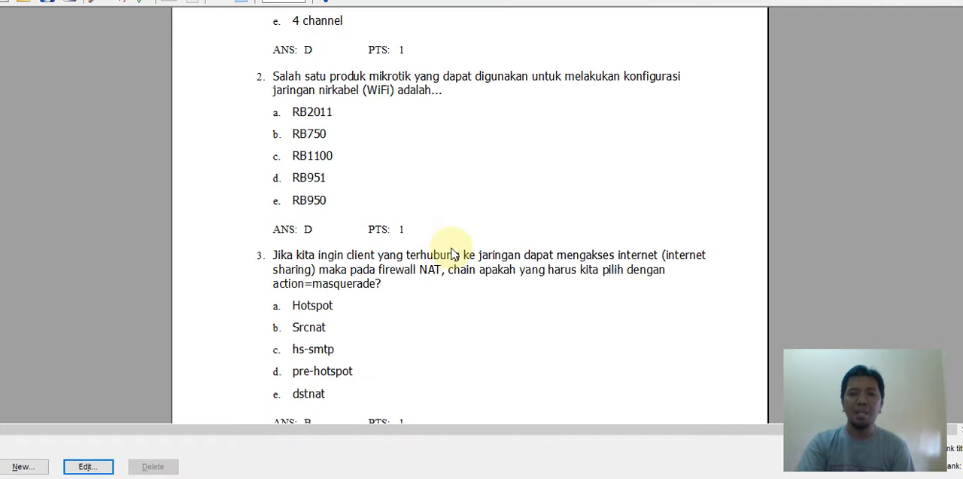
scroll(454, 253, "up", 5)
scroll(454, 253, "up", 5)
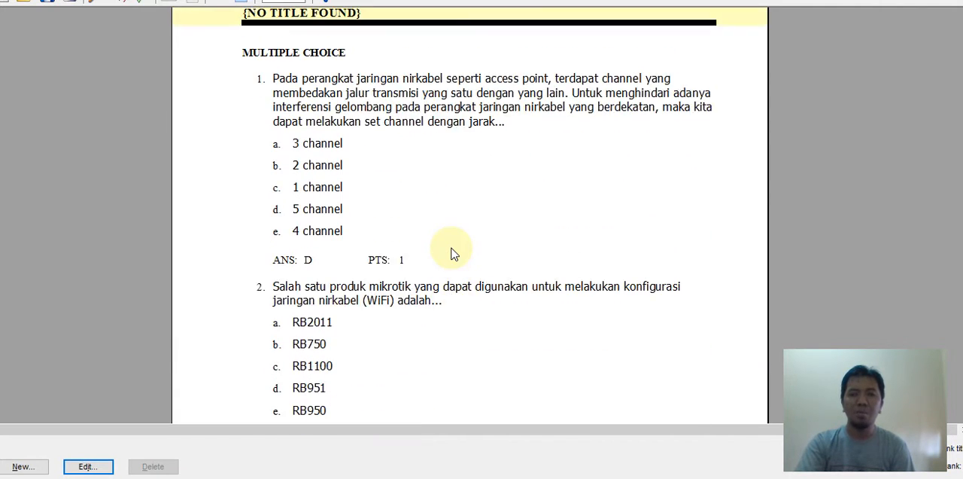
scroll(454, 253, "down", 5)
scroll(454, 254, "down", 6)
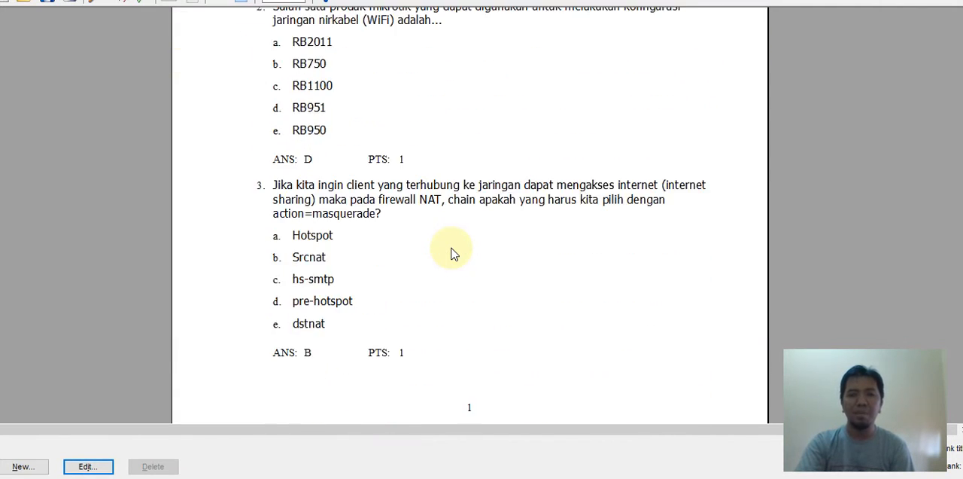
scroll(451, 258, "down", 1)
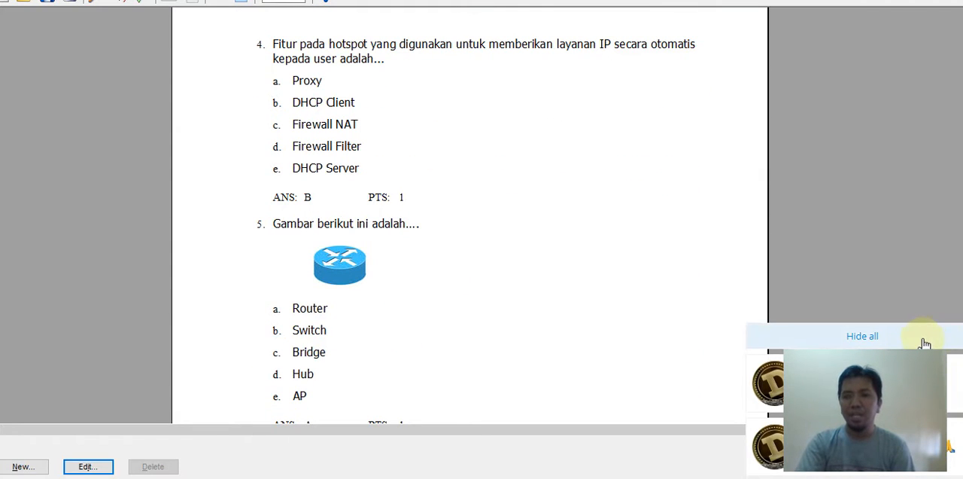
left_click(906, 340)
scroll(574, 324, "down", 3)
scroll(574, 323, "up", 15)
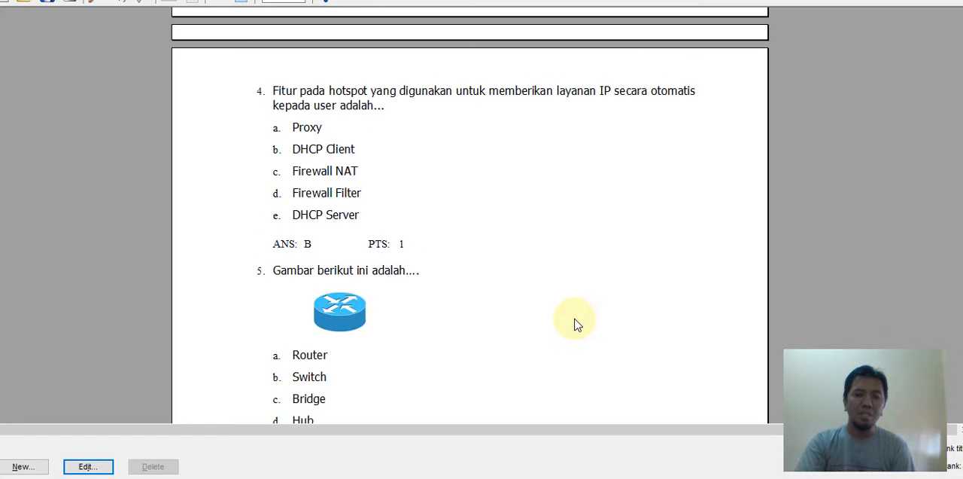
scroll(574, 324, "up", 10)
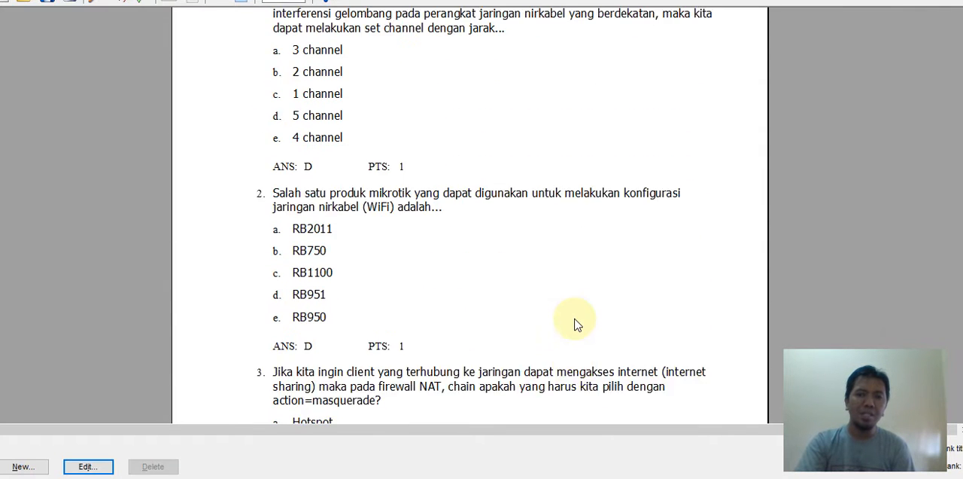
scroll(574, 324, "up", 4)
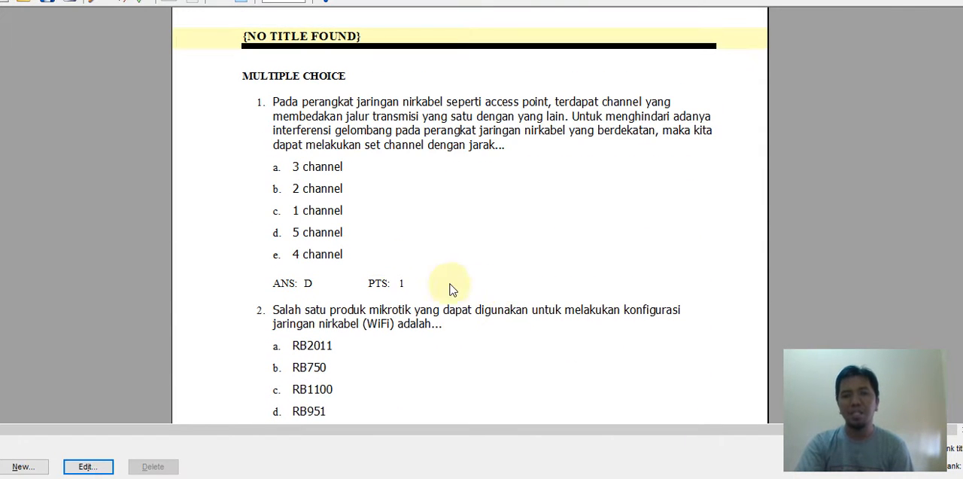
- Change the correct answer of question 1 to choice a, 3 channel
double_click(339, 142)
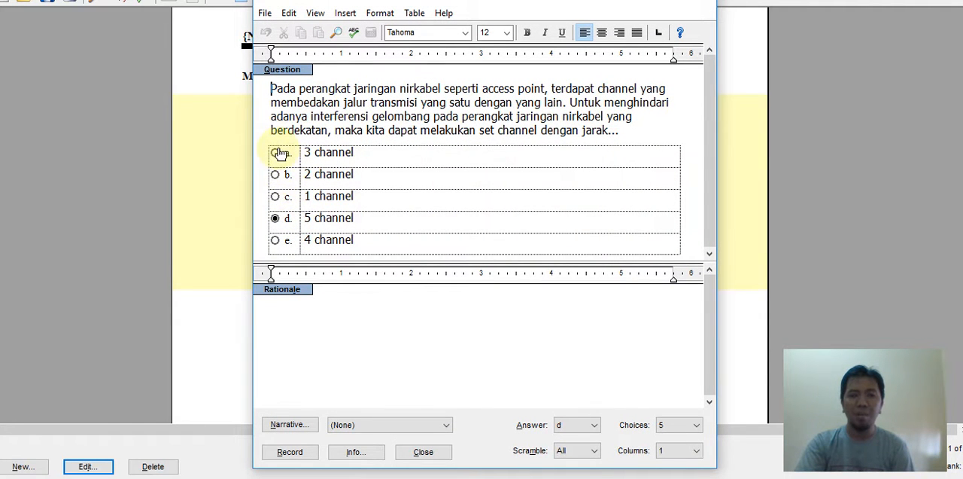
left_click(275, 158)
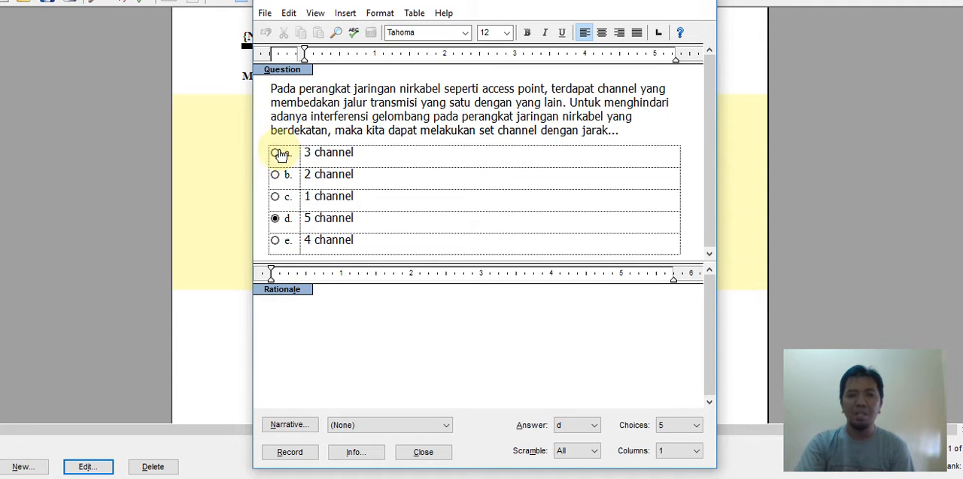
left_click(276, 155)
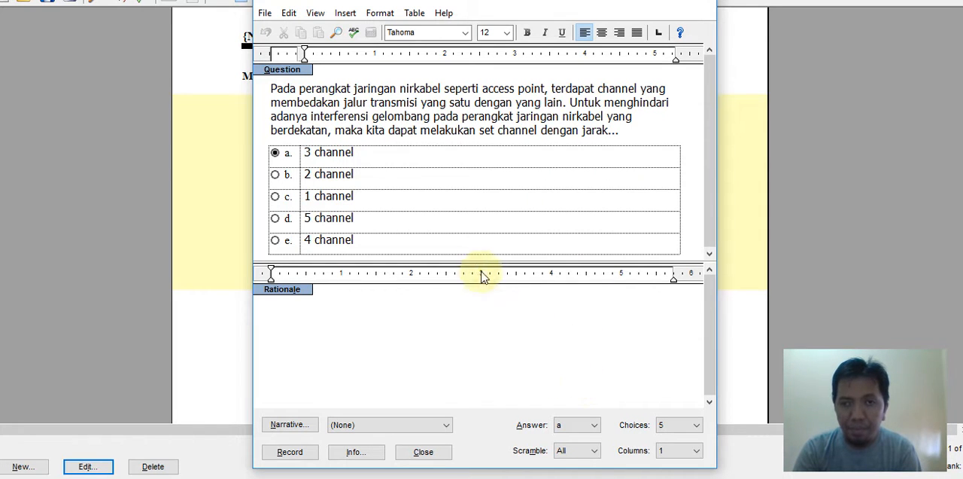
left_click(265, 13)
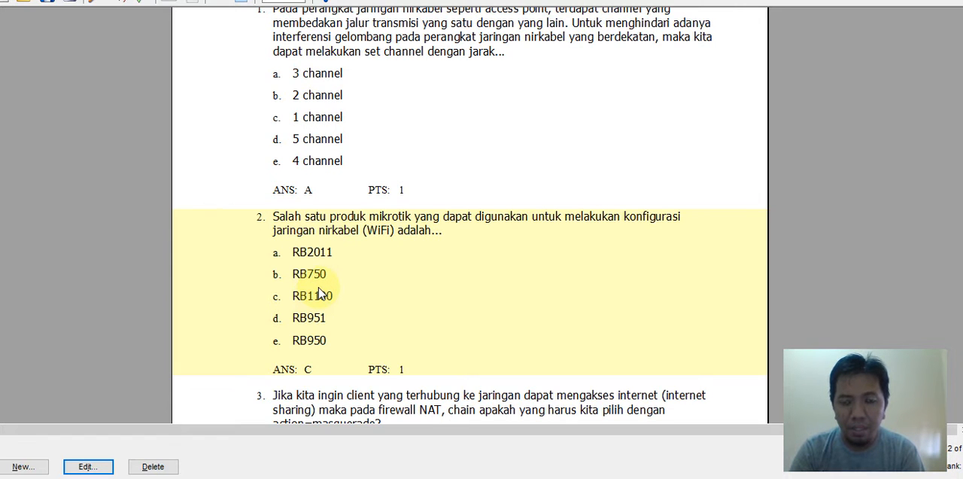
- Set the correct answer of question 2 to choice d, RB951, and record the question
scroll(336, 288, "down", 7)
scroll(333, 305, "up", 8)
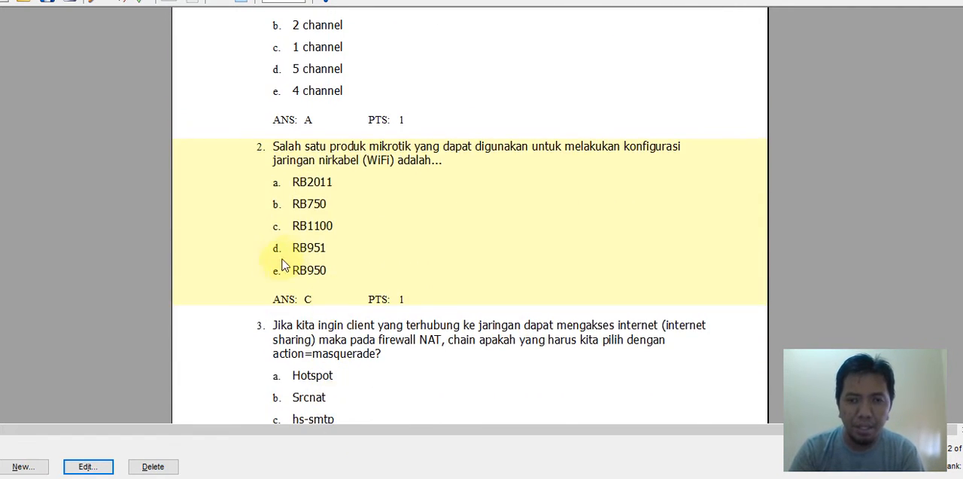
scroll(307, 260, "up", 3)
scroll(306, 260, "down", 3)
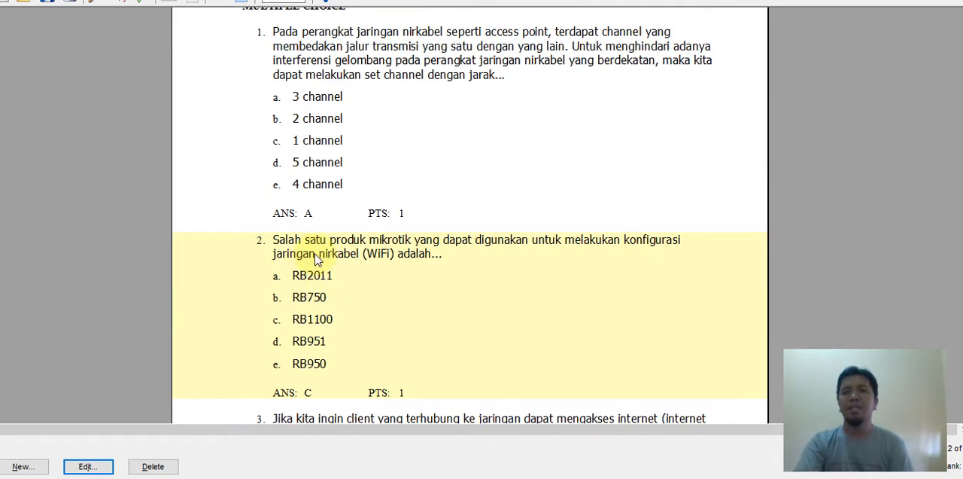
scroll(315, 271, "down", 6)
scroll(324, 269, "up", 4)
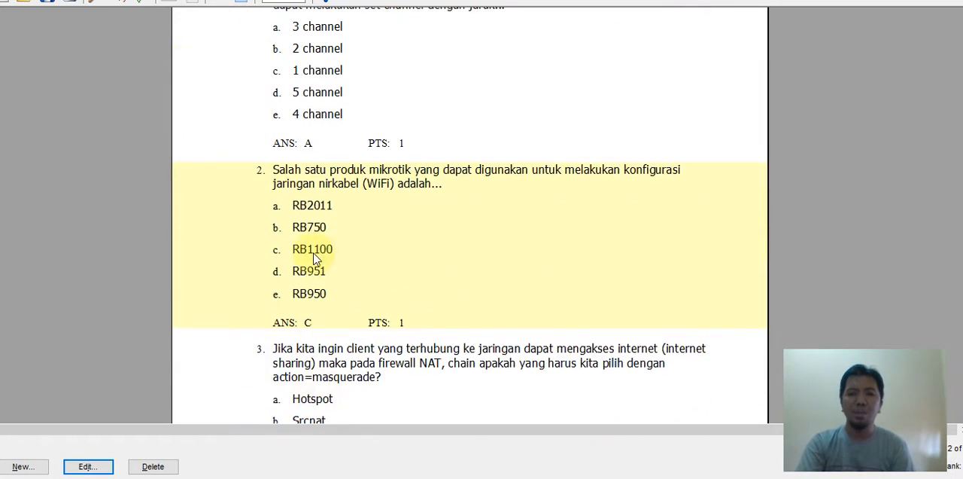
double_click(314, 254)
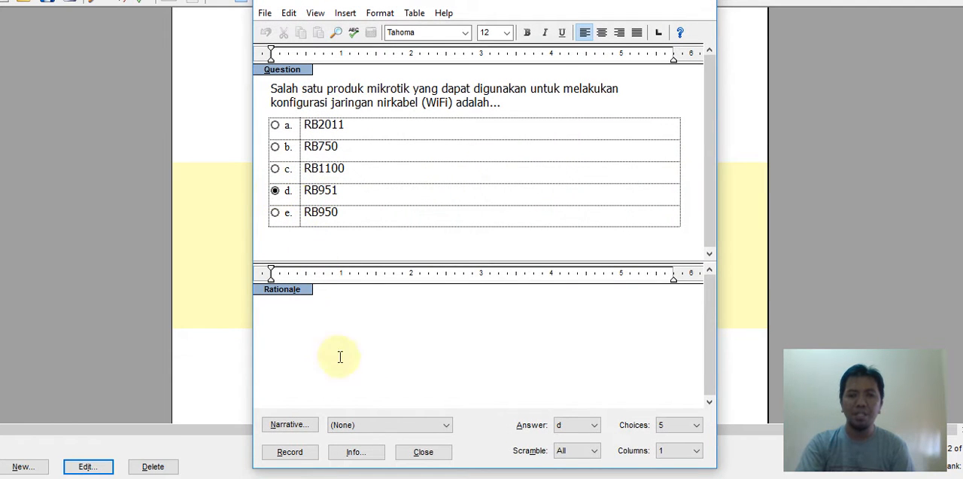
left_click(289, 453)
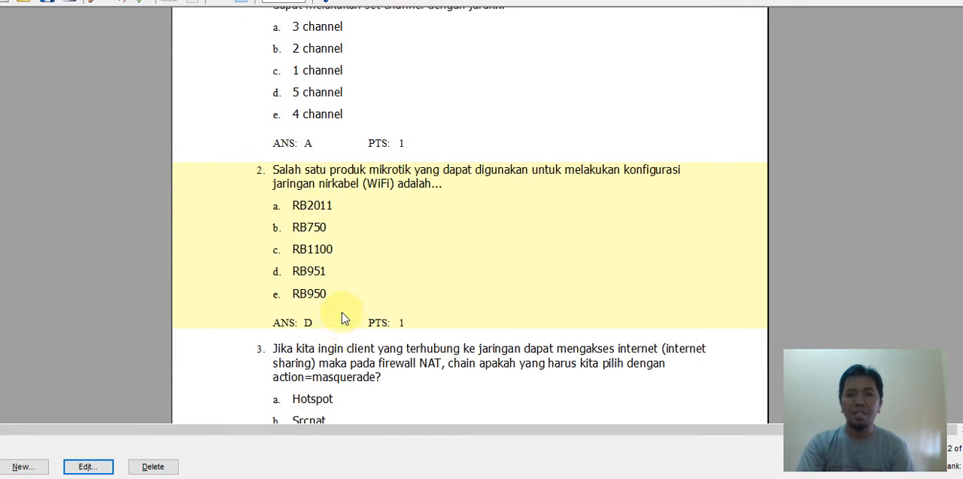
- Set the correct answer of question 1 to choice c, 1 channel, and record the question
scroll(360, 321, "up", 3)
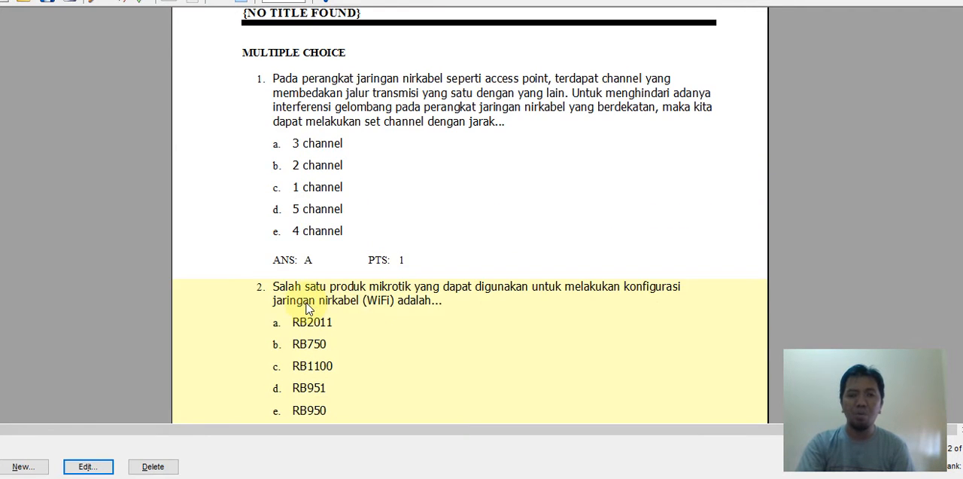
double_click(318, 208)
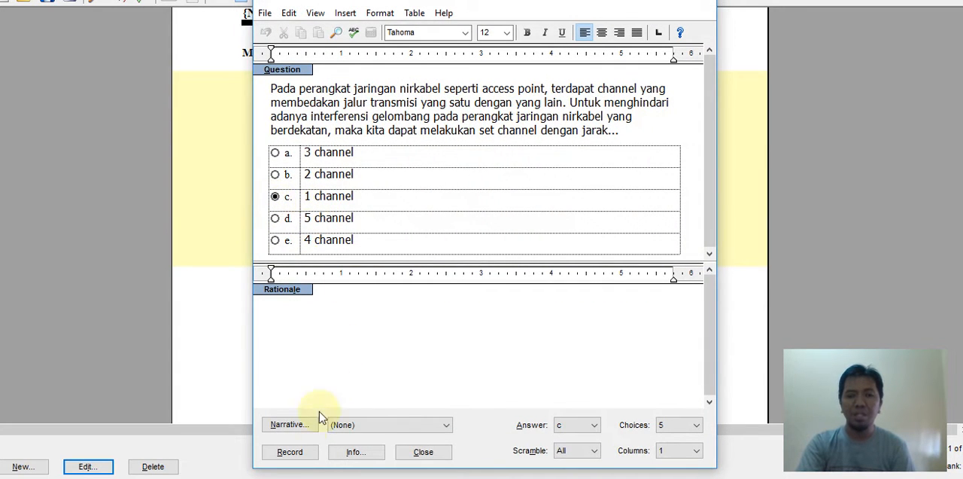
left_click(292, 455)
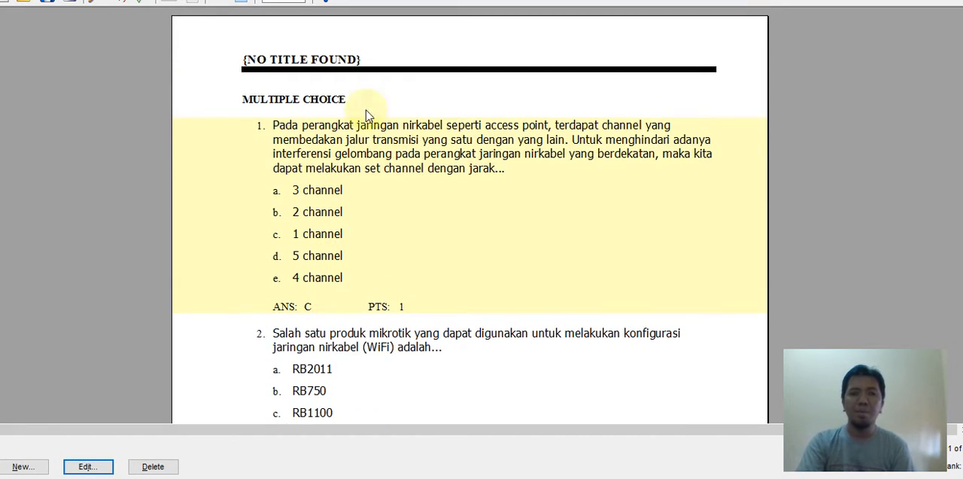
- Export the question bank in Blackboard 6.0-7.0 format to the Banks folder as SOAL OK
left_click(4, 0)
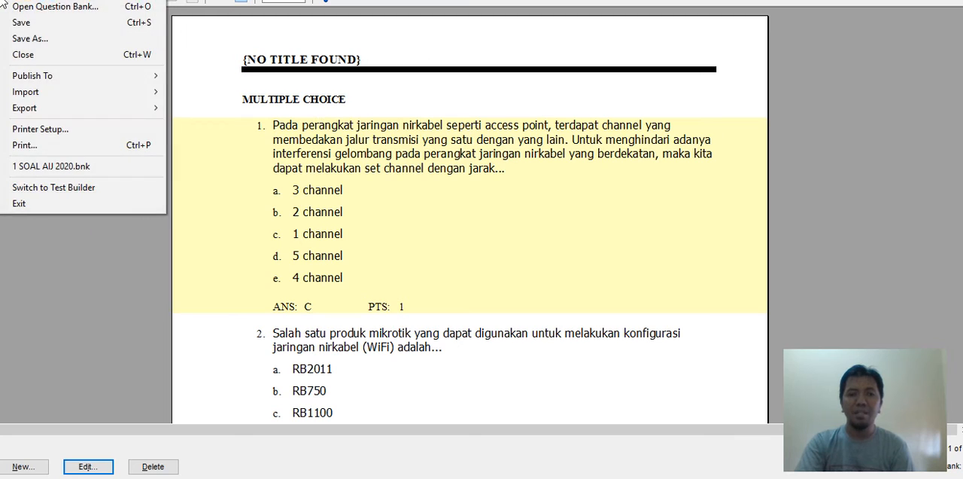
mouse_move(94, 117)
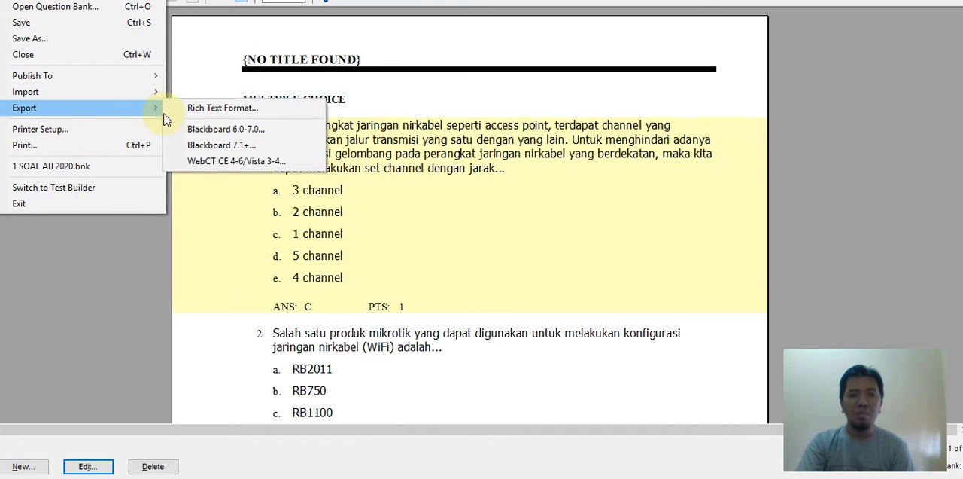
left_click(211, 129)
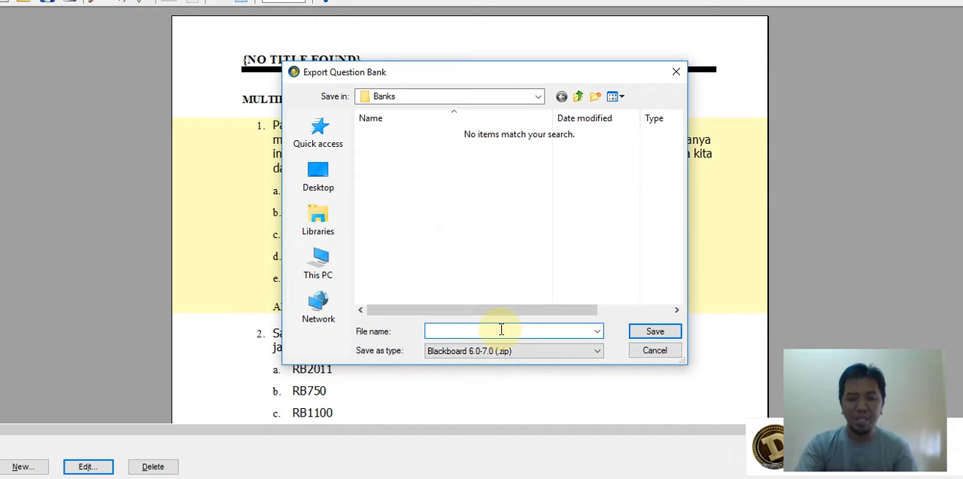
type("SOAL")
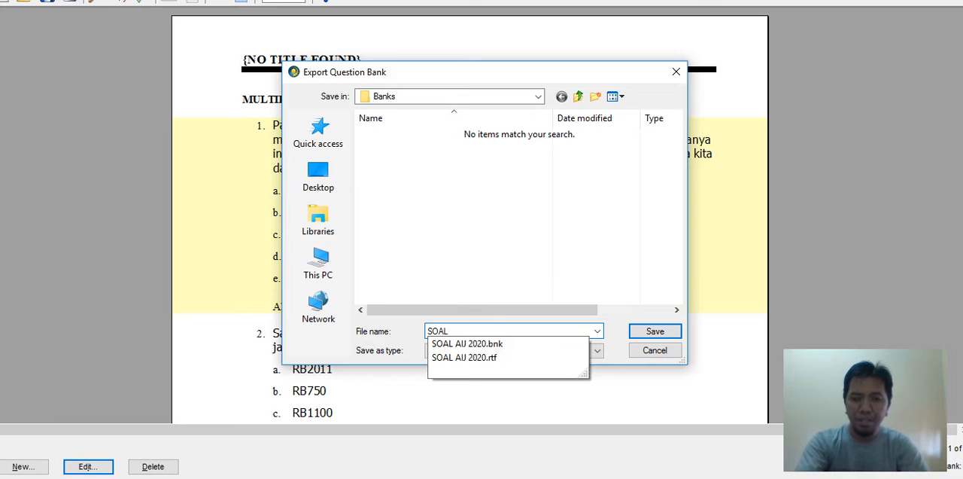
type(" OK")
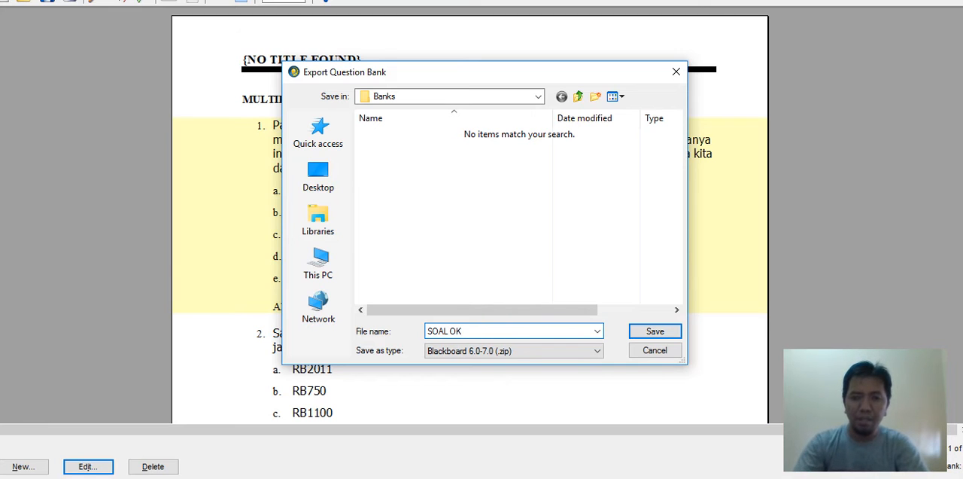
left_click(513, 275)
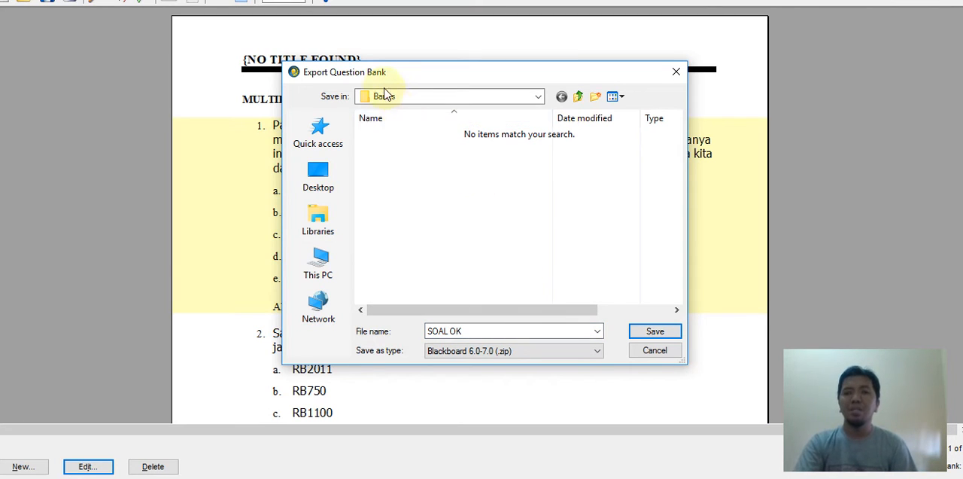
left_click(656, 330)
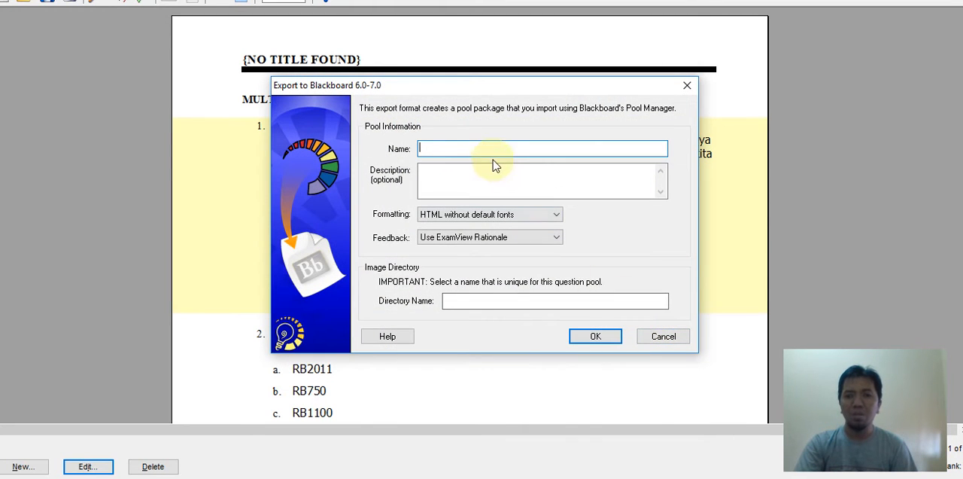
- Name the exported pool SOAL AIJ OK, set its image directory name to pic, and finish the export
type("SOAL AIJ OK")
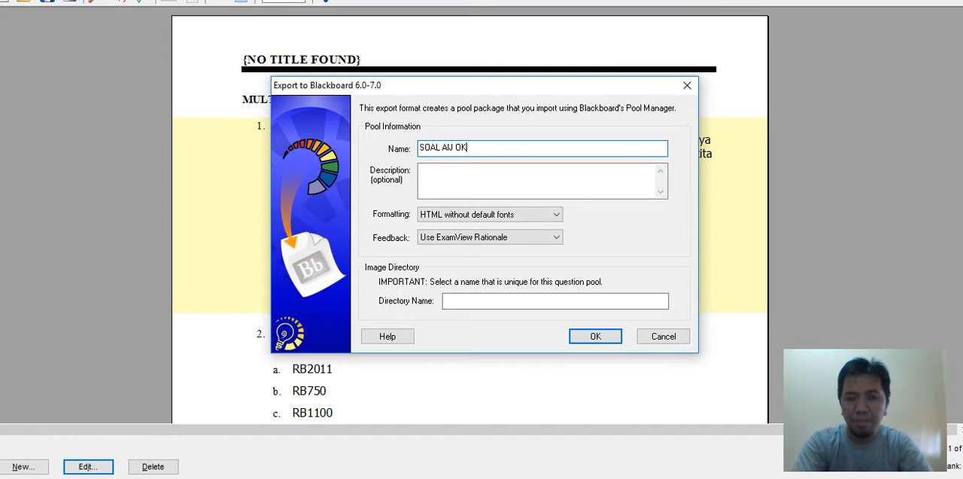
left_click(477, 302)
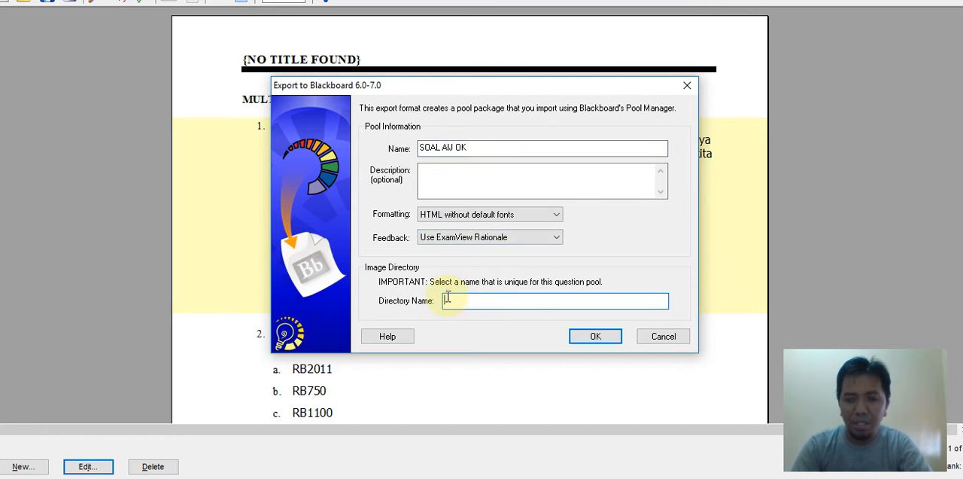
type("pic")
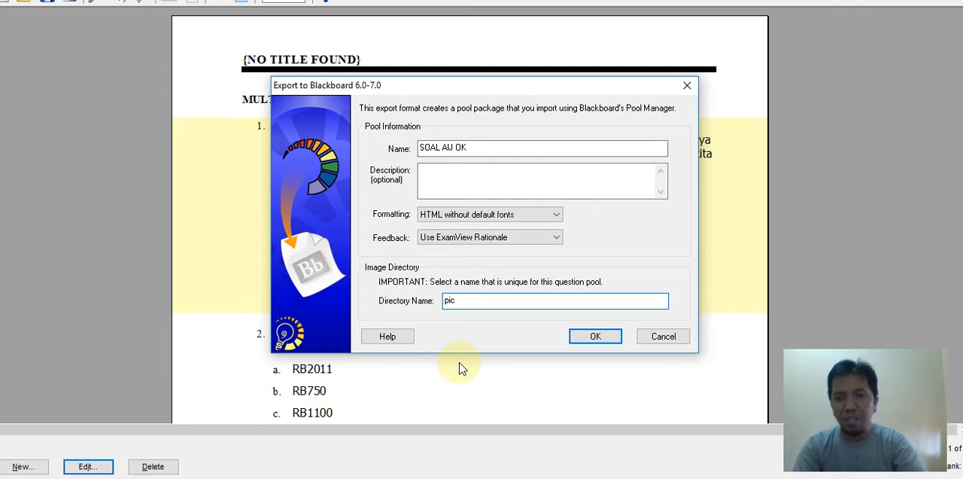
left_click(581, 336)
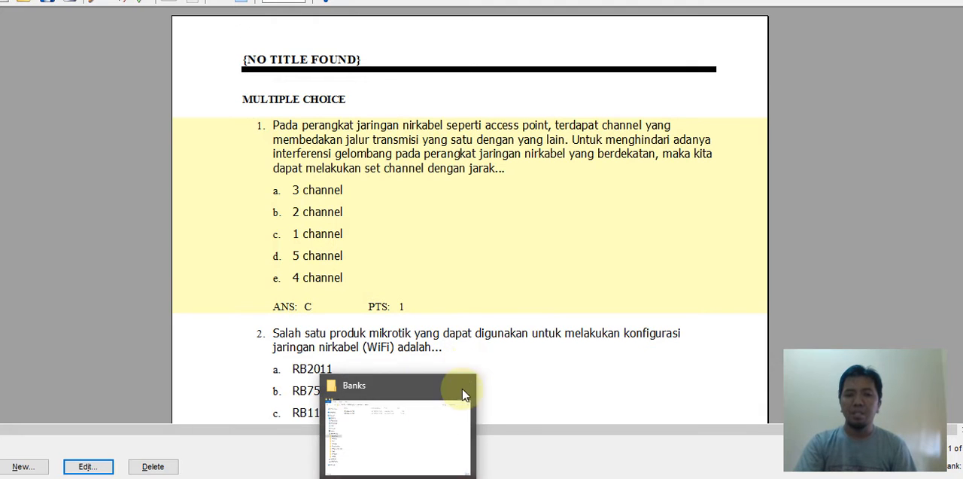
- Switch to the Banks folder in File Explorer and check for the exported SOAL OK archive
left_click(421, 446)
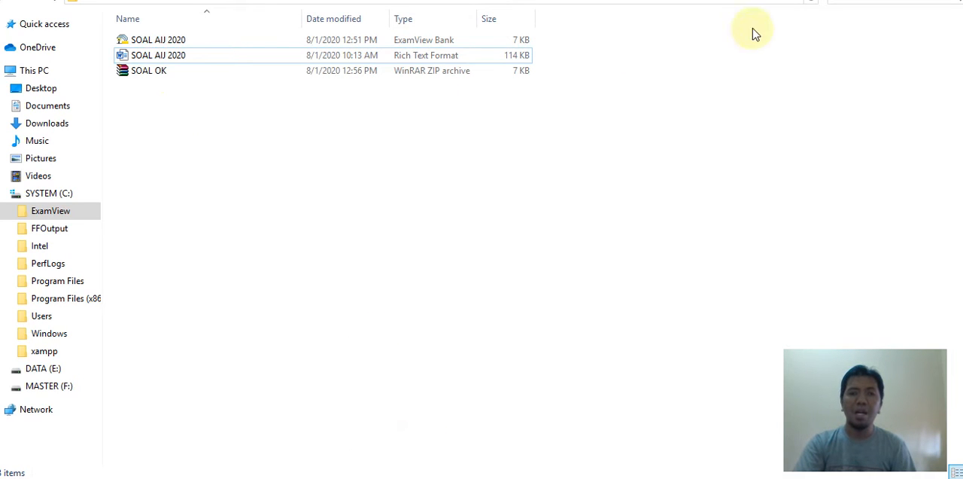
left_click(933, 1)
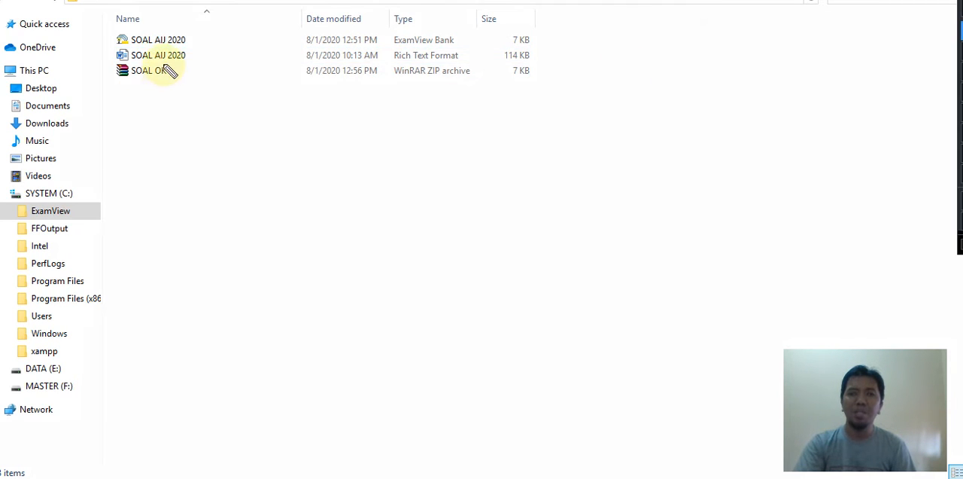
mouse_move(129, 34)
left_mouse_down()
mouse_move(99, 77)
mouse_move(194, 86)
mouse_move(199, 75)
left_mouse_up()
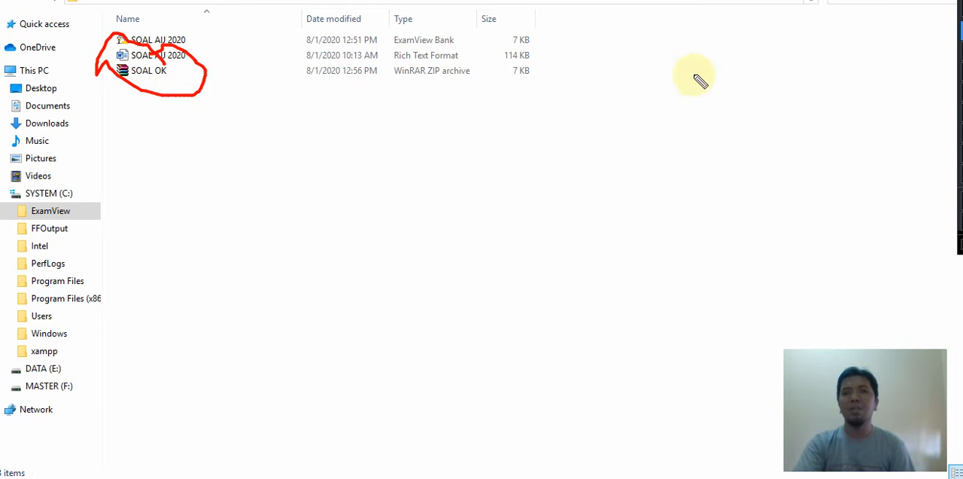
left_click(938, 1)
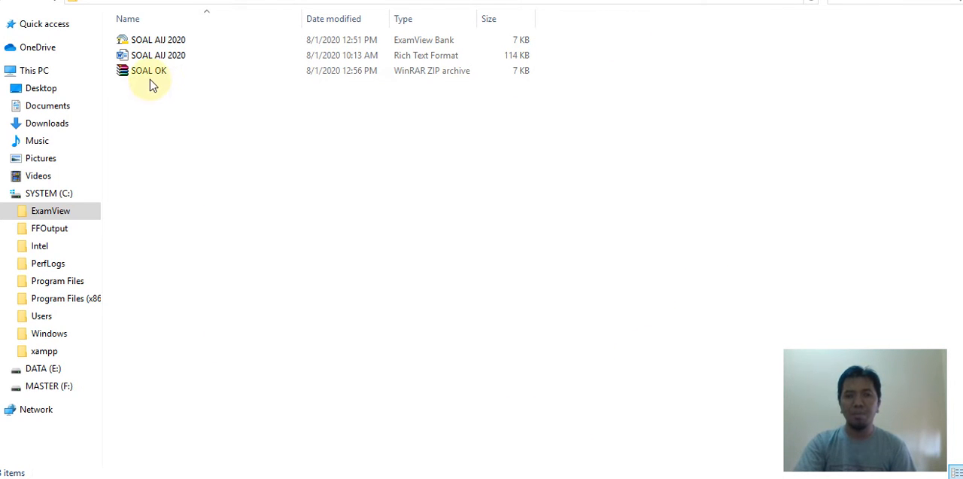
- Switch to the UTS quiz in Chrome and add all questions from the question bank category SOAL AIJ OK to it
mouse_move(433, 477)
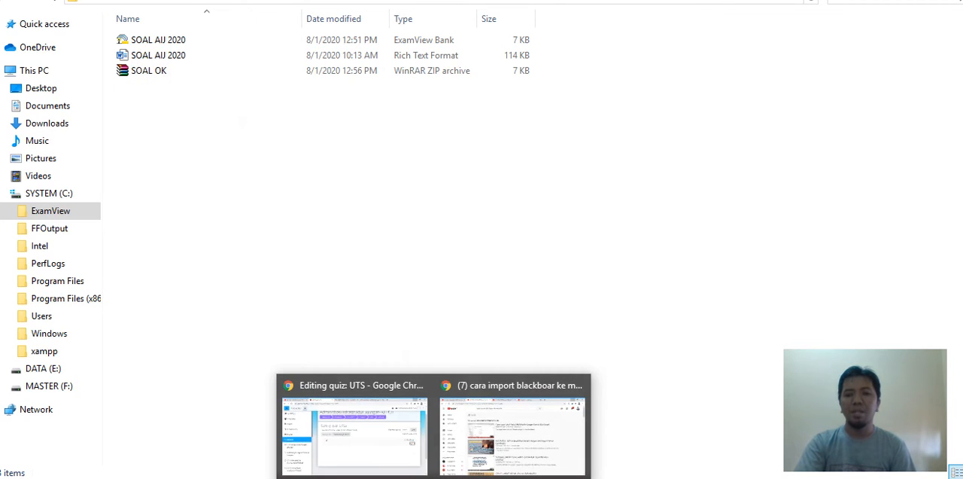
left_click(391, 465)
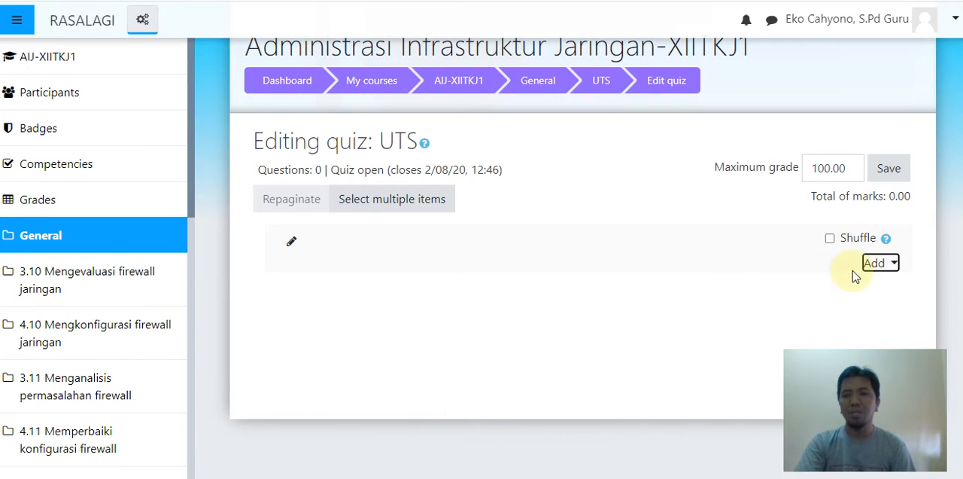
left_click(878, 265)
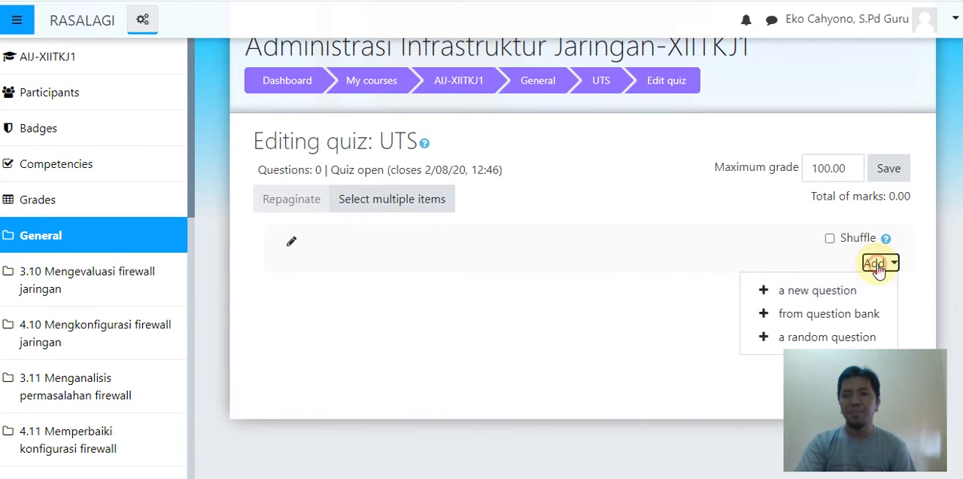
left_click(851, 315)
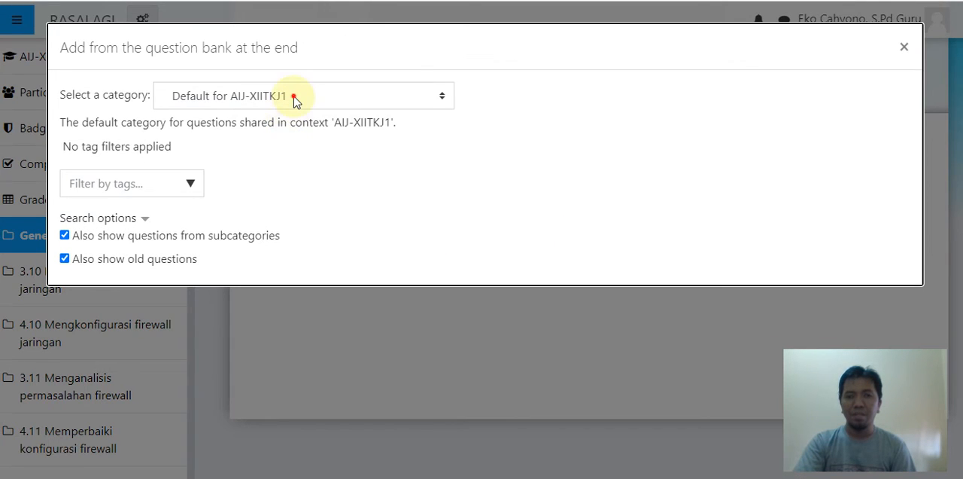
left_click(293, 97)
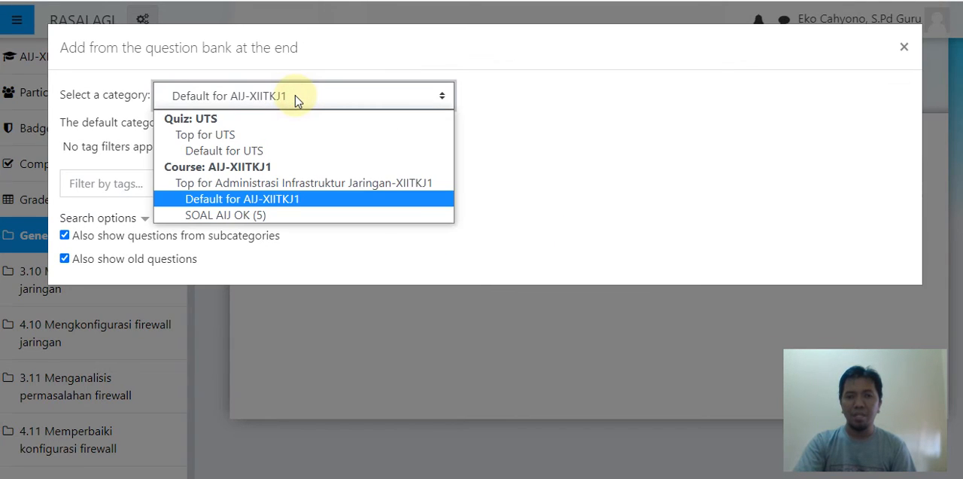
left_click(279, 217)
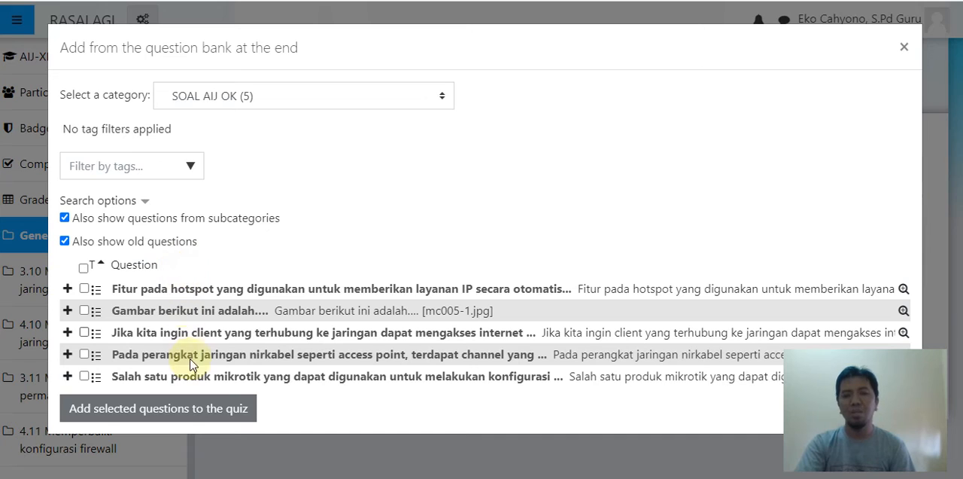
left_click(84, 267)
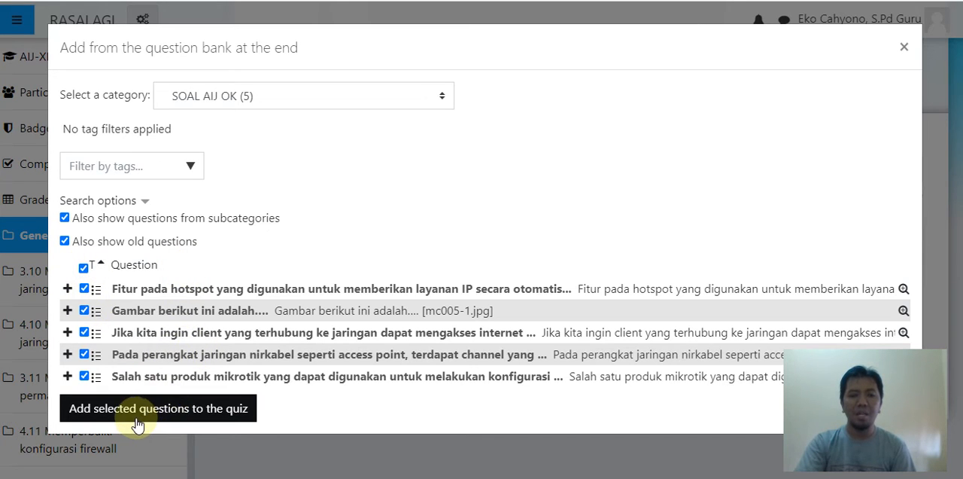
left_click(185, 415)
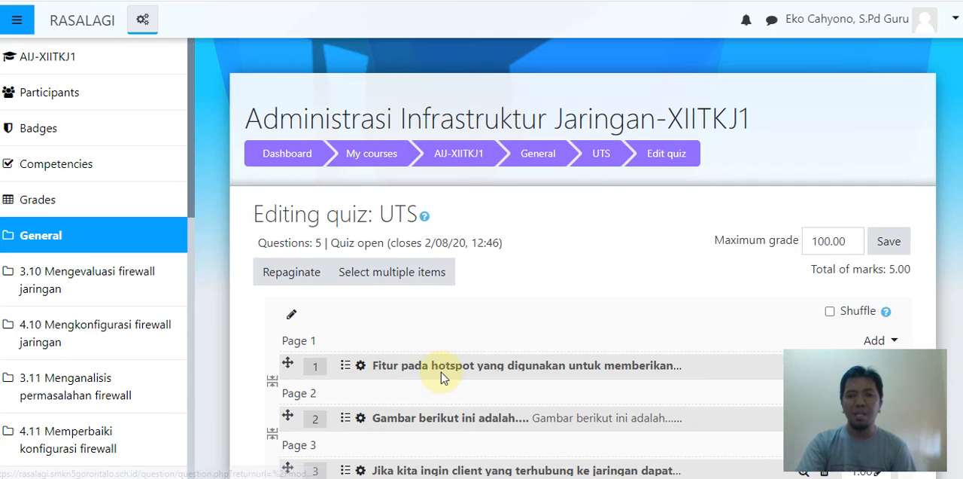
- Examine the questions on pages 1 to 5 of the UTS quiz, including their order and marks
scroll(441, 371, "down", 6)
scroll(579, 377, "up", 4)
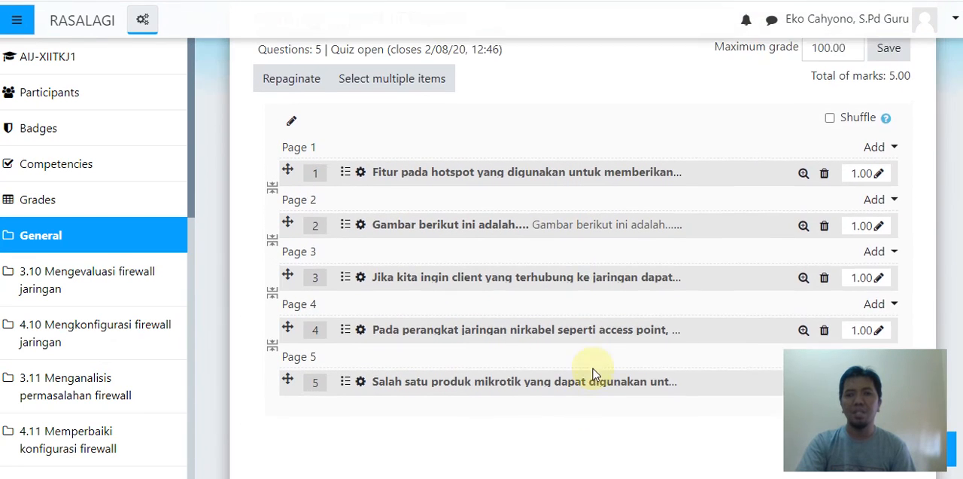
scroll(598, 379, "down", 2)
scroll(709, 294, "up", 2)
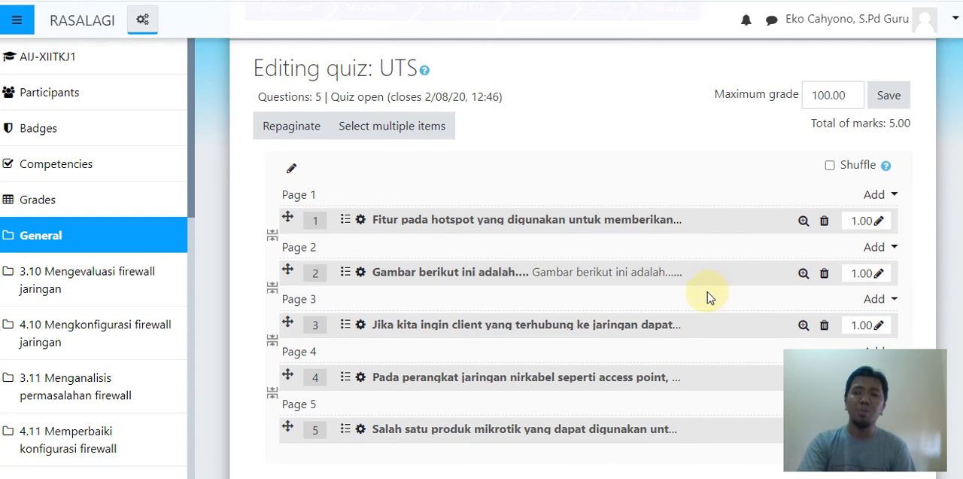
scroll(572, 217, "down", 2)
scroll(692, 228, "up", 2)
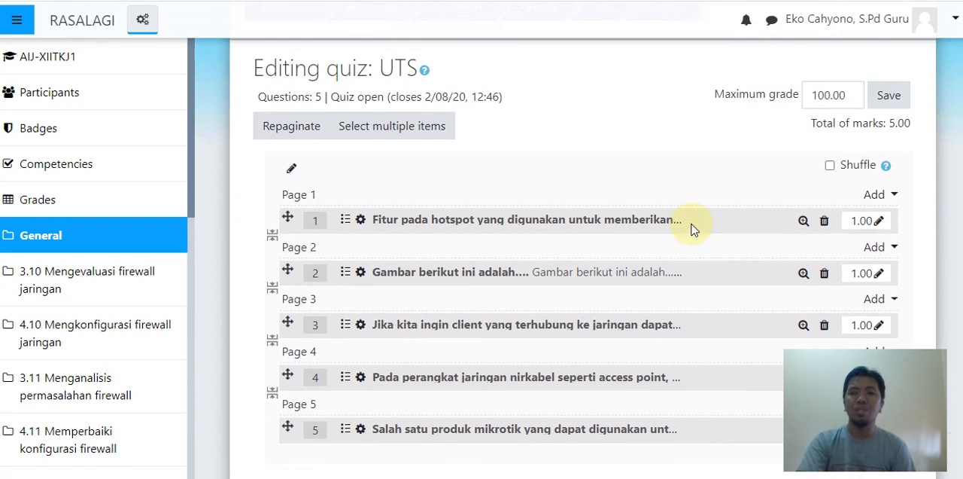
scroll(677, 234, "down", 2)
scroll(719, 213, "up", 1)
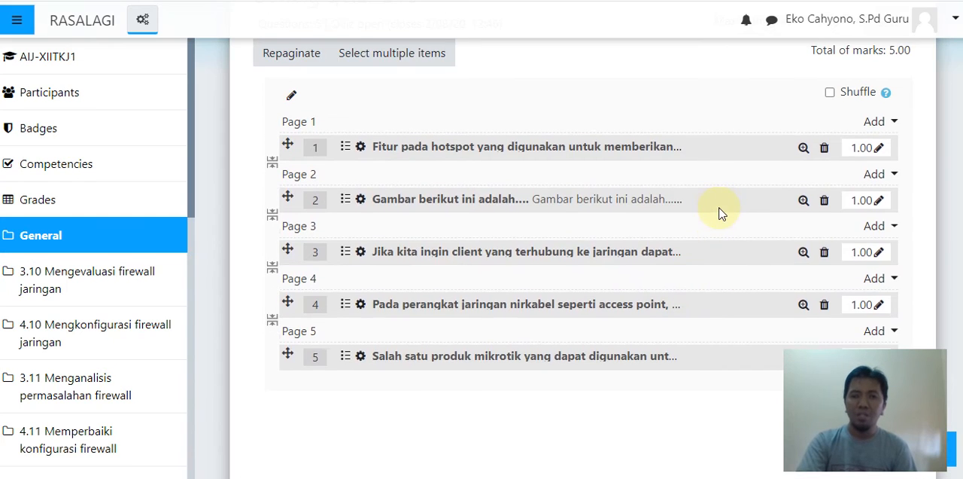
scroll(719, 214, "up", 1)
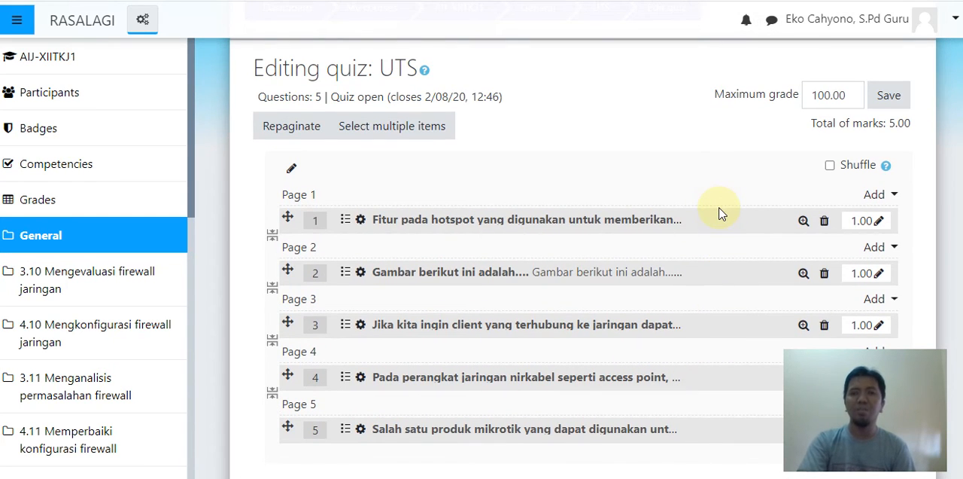
scroll(720, 213, "down", 2)
scroll(720, 215, "up", 2)
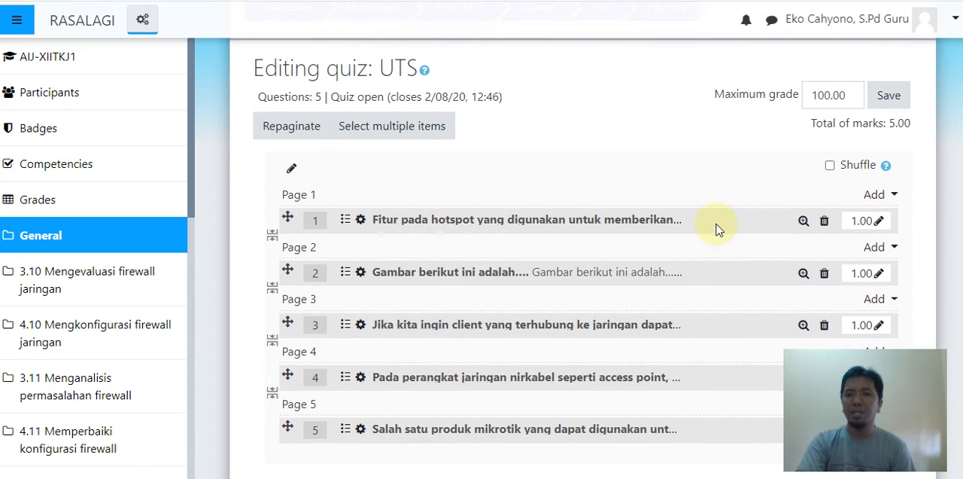
scroll(713, 240, "down", 1)
scroll(746, 256, "up", 1)
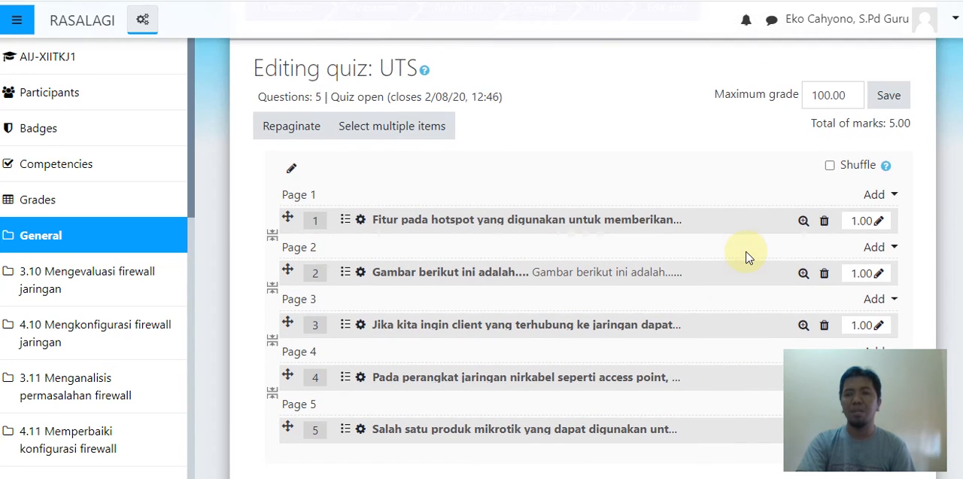
scroll(774, 213, "down", 1)
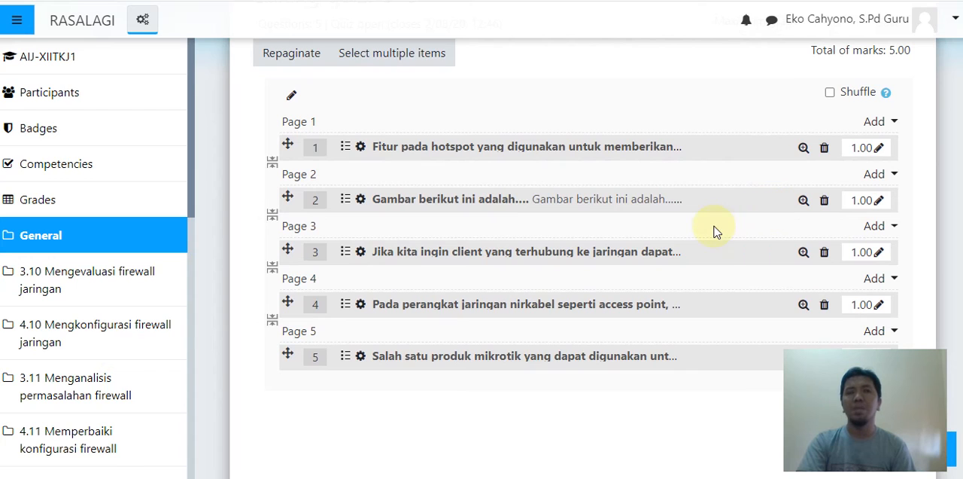
- Save the UTS quiz's maximum grade of 100.00 and look over the reloaded question list
scroll(849, 166, "up", 1)
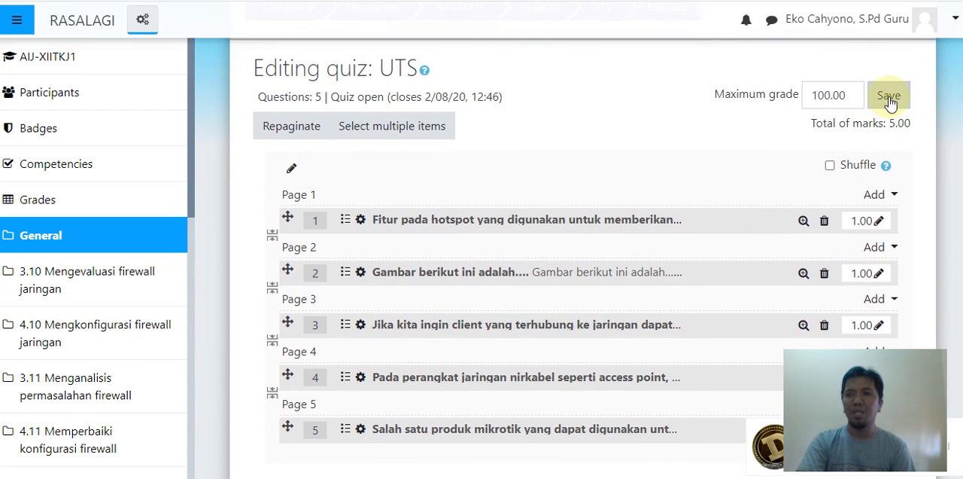
scroll(956, 444, "up", 2)
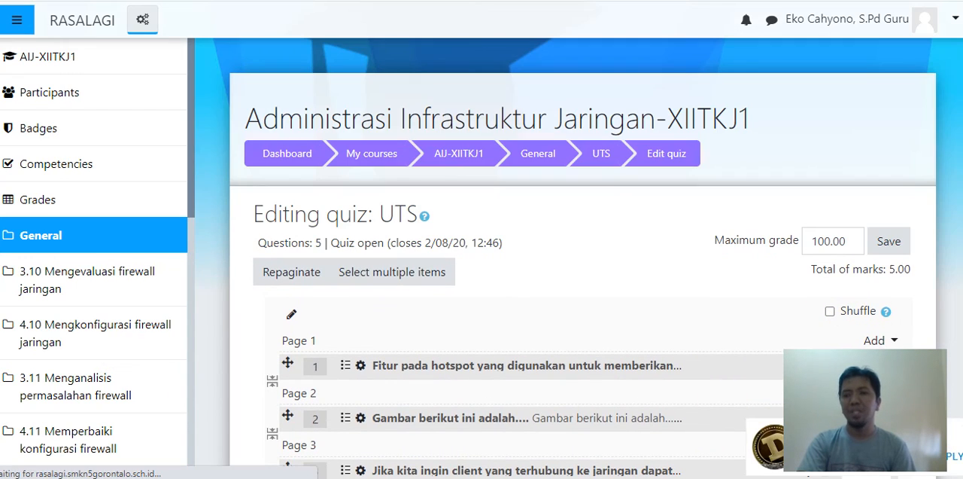
scroll(598, 256, "down", 7)
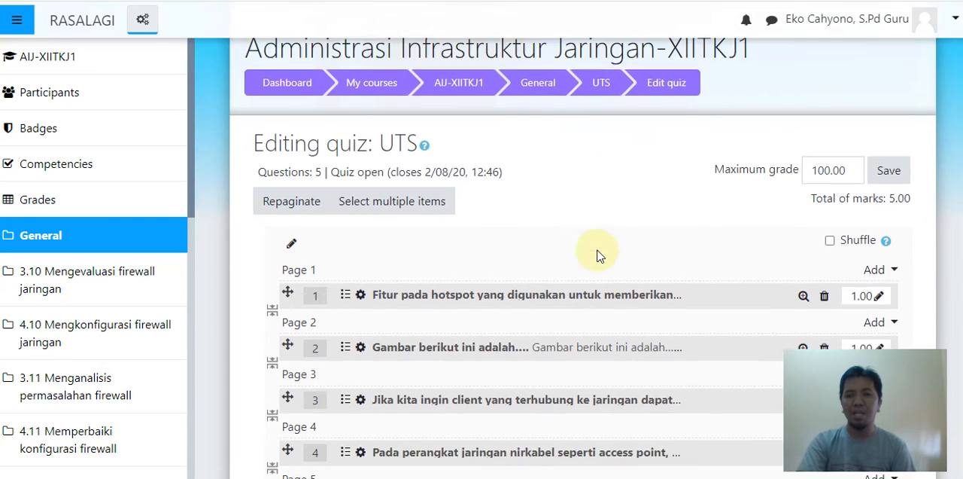
scroll(611, 233, "up", 4)
scroll(612, 230, "up", 3)
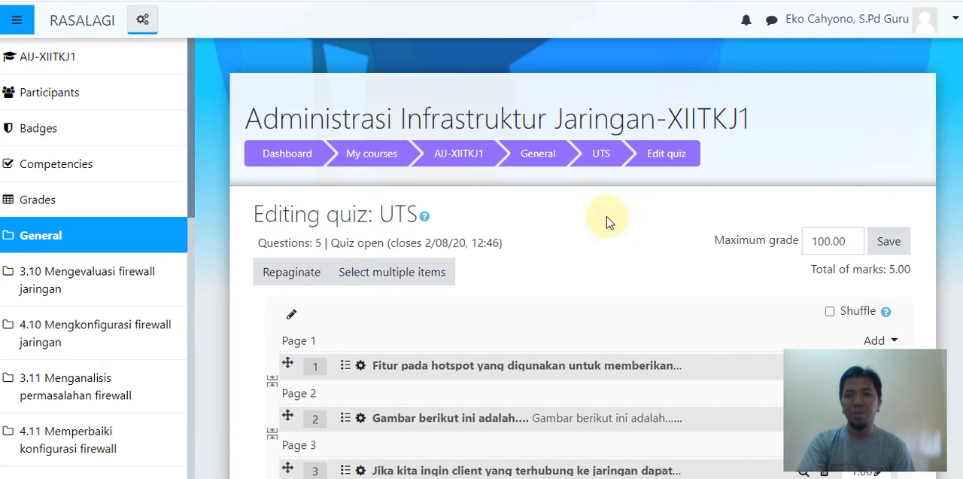
- Open the UTS quiz's main page and start a preview attempt with the one-hour time limit
left_click(598, 156)
scroll(539, 266, "down", 2)
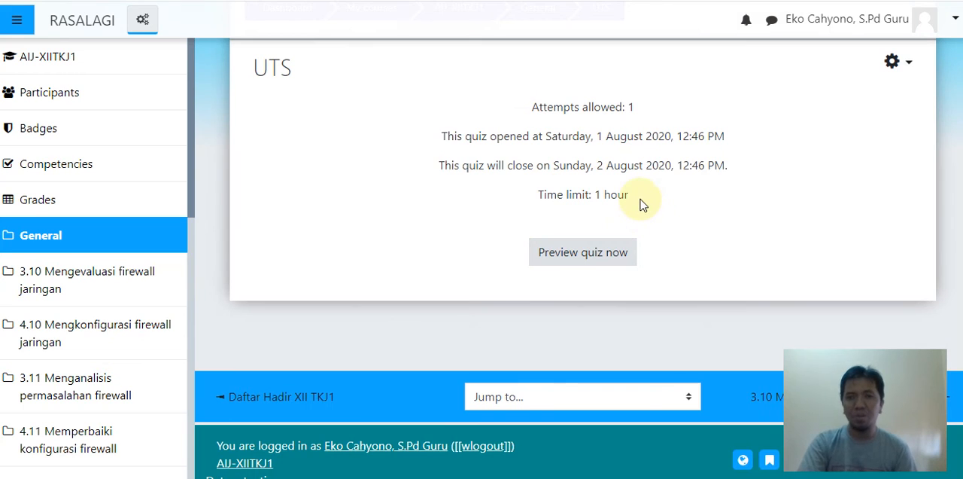
left_click(591, 260)
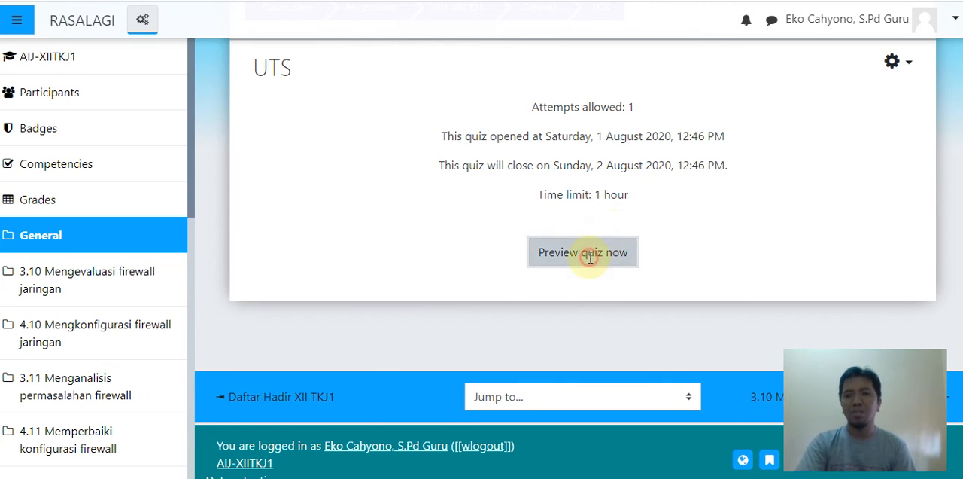
left_click(440, 331)
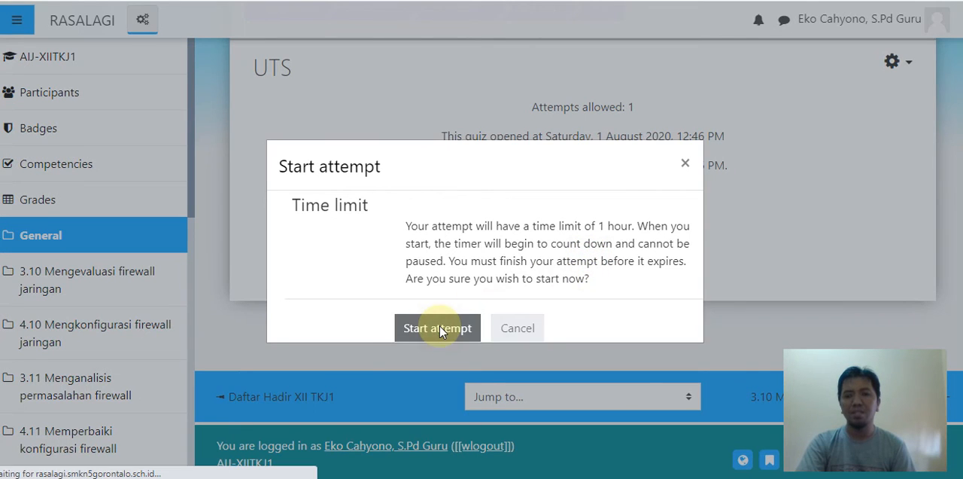
- Answer question 1 of the preview with Firewall Filter and question 2 with AP, continuing to question 3
scroll(456, 256, "down", 2)
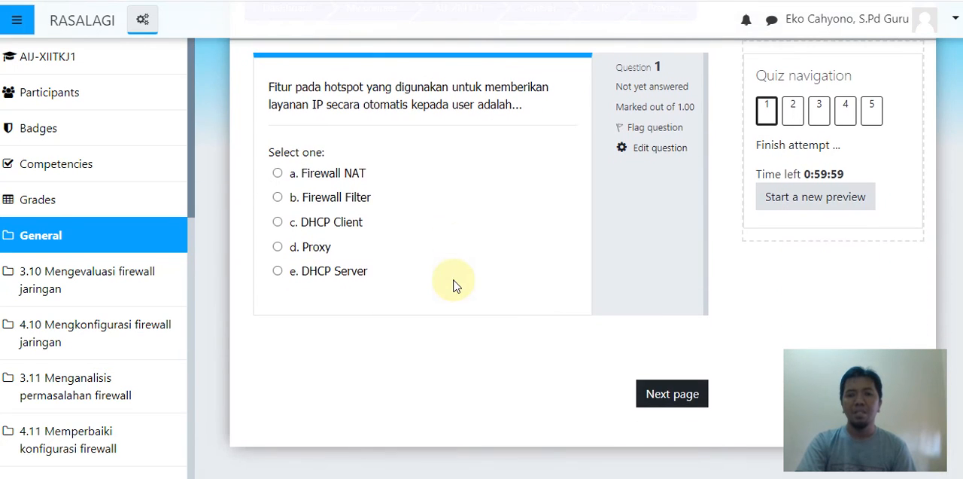
left_click(323, 197)
left_click(661, 408)
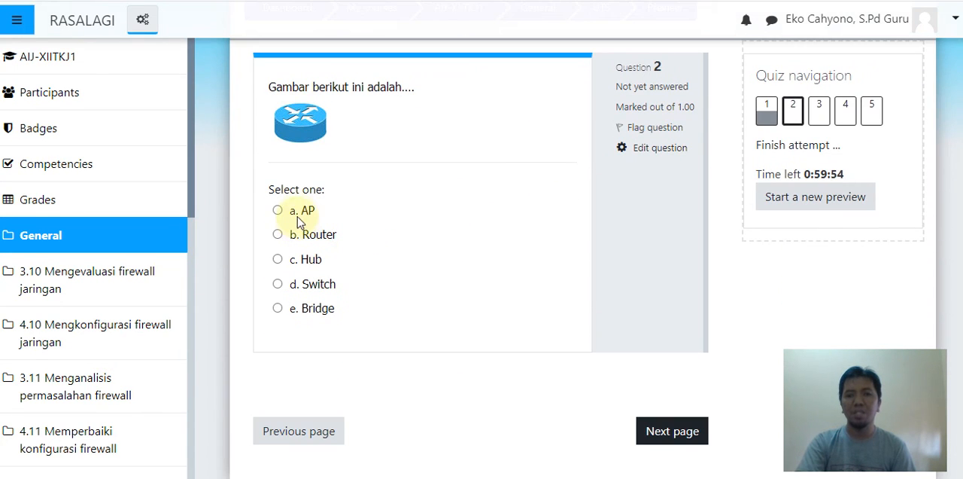
left_click(297, 215)
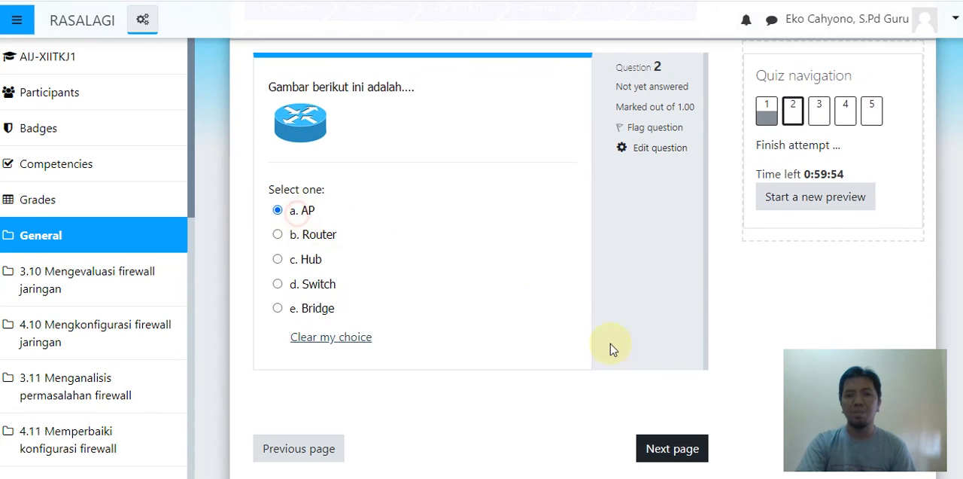
left_click(649, 444)
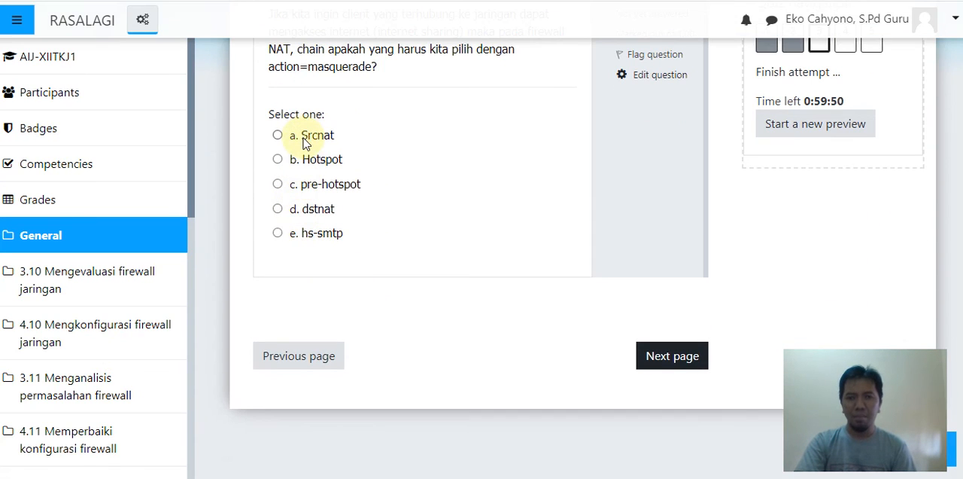
- Answer question 3 with Srcnat and question 4 with 3 channel, continuing to question 5
left_click(305, 143)
left_click(672, 375)
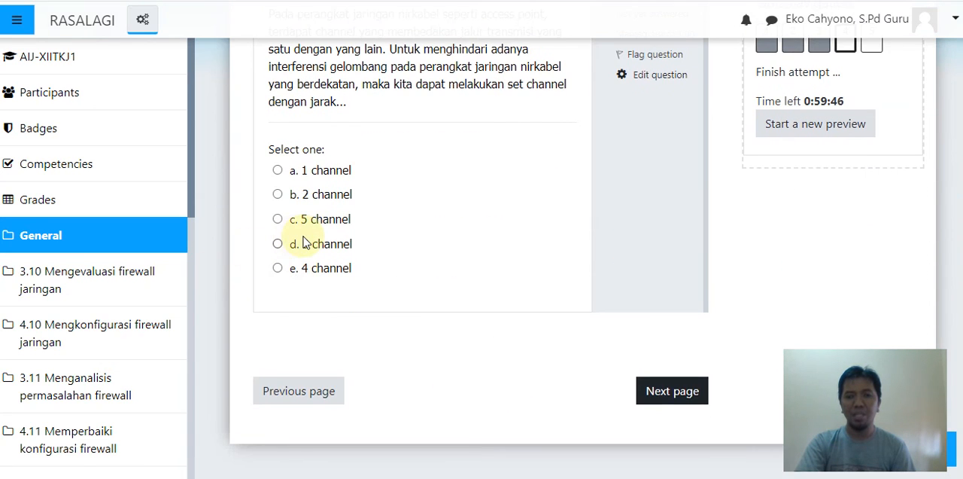
left_click(305, 248)
left_click(688, 410)
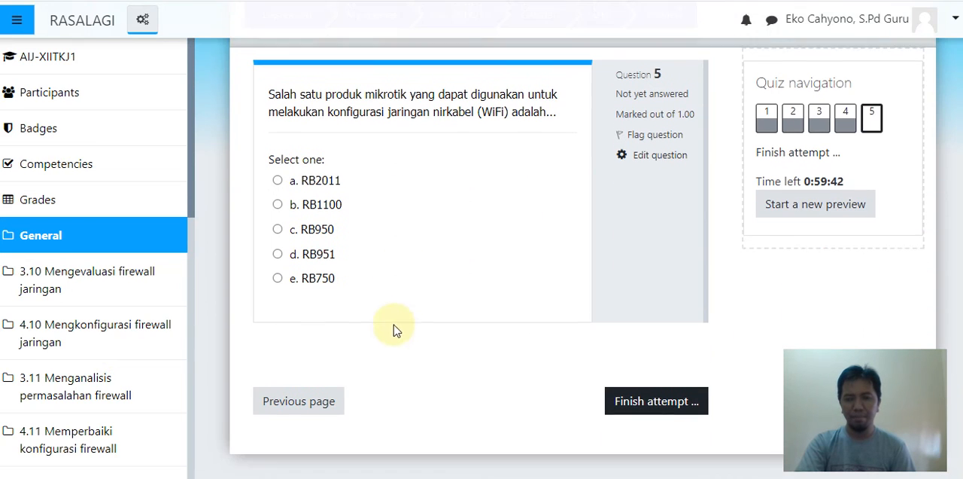
- Answer question 5 with RB951, then finish the attempt and submit all answers with confirmation
left_click(317, 254)
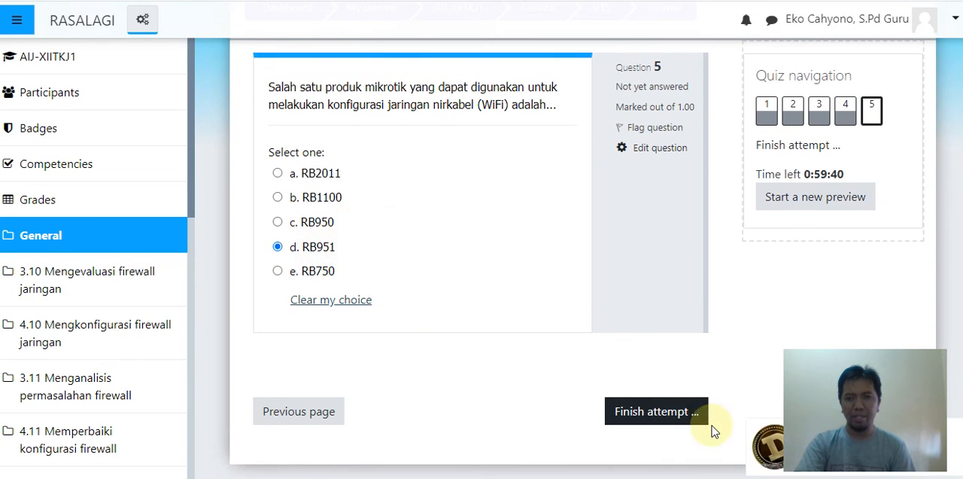
left_click(673, 419)
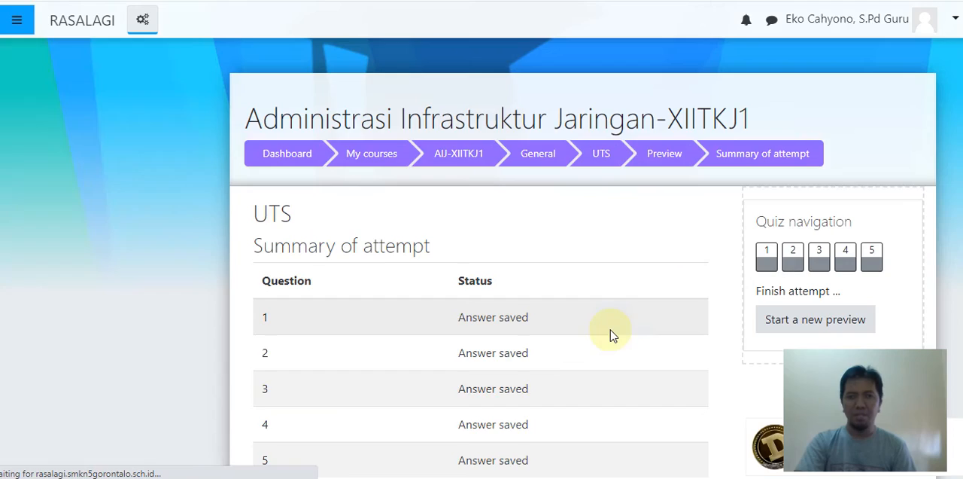
scroll(609, 335, "down", 7)
scroll(458, 215, "up", 1)
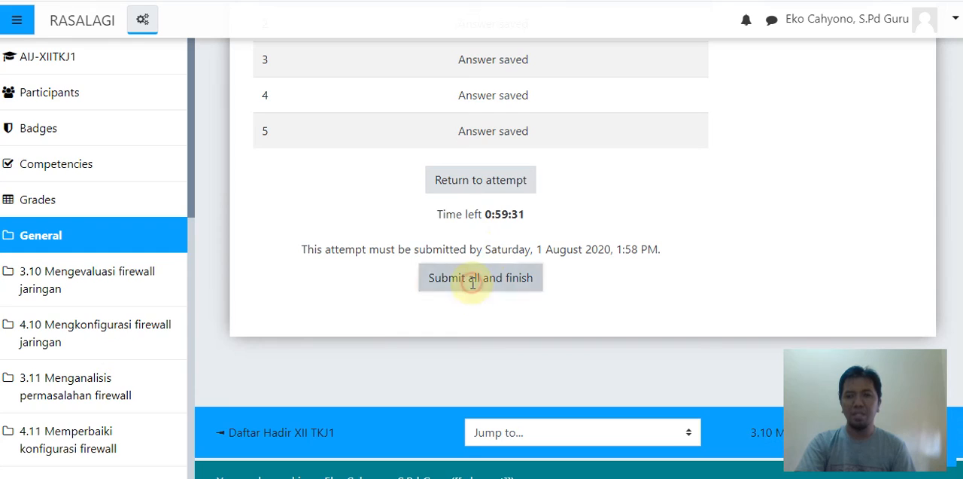
left_click(472, 280)
left_click(460, 351)
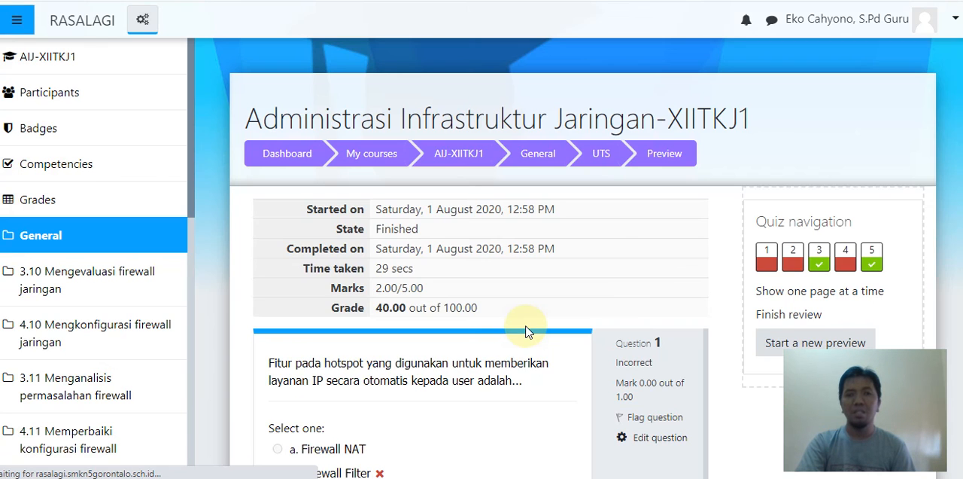
- Examine the attempt review, including the grade summary and the marking and correct answer of each of the five questions
scroll(526, 331, "down", 7)
scroll(527, 331, "down", 12)
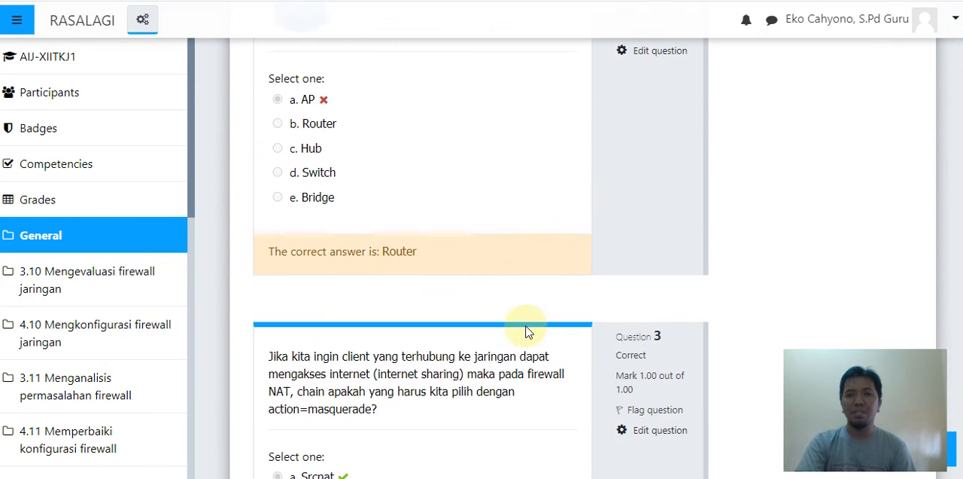
scroll(526, 326, "down", 10)
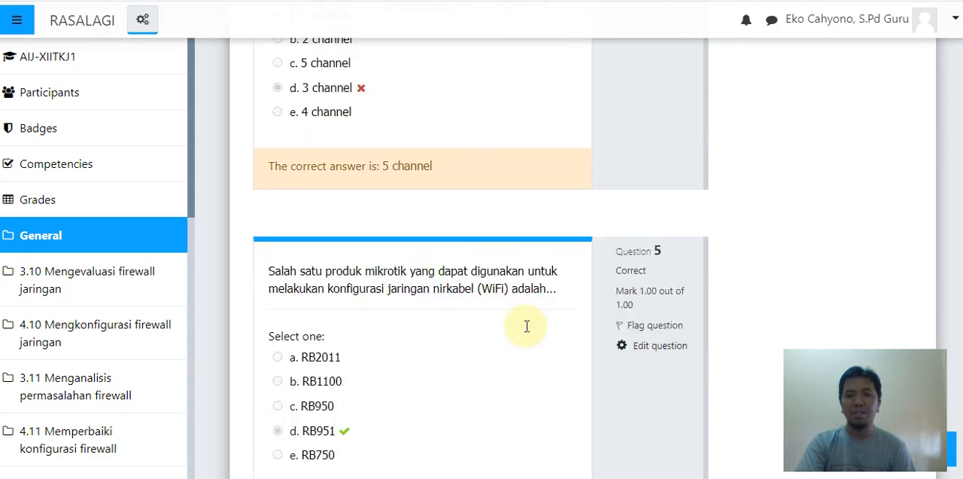
scroll(528, 328, "up", 6)
scroll(528, 328, "up", 20)
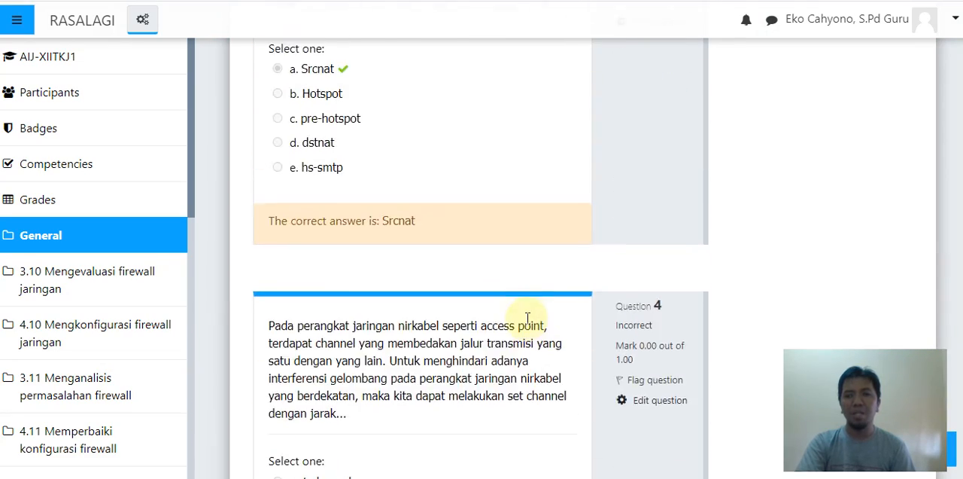
scroll(527, 317, "down", 20)
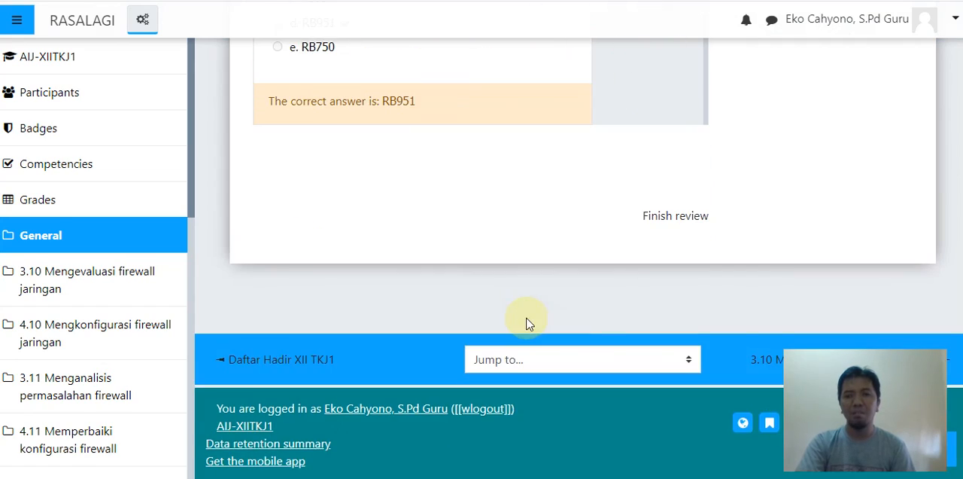
scroll(528, 320, "up", 12)
scroll(527, 324, "up", 10)
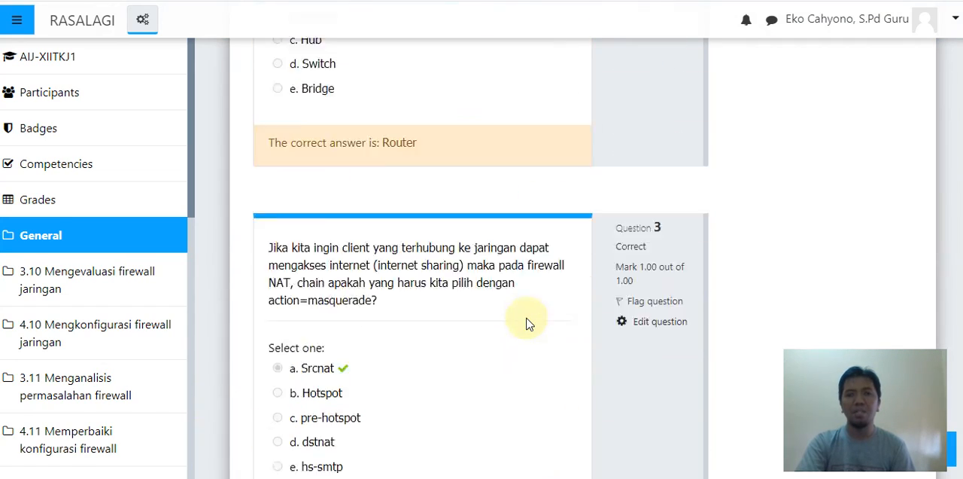
scroll(527, 322, "up", 5)
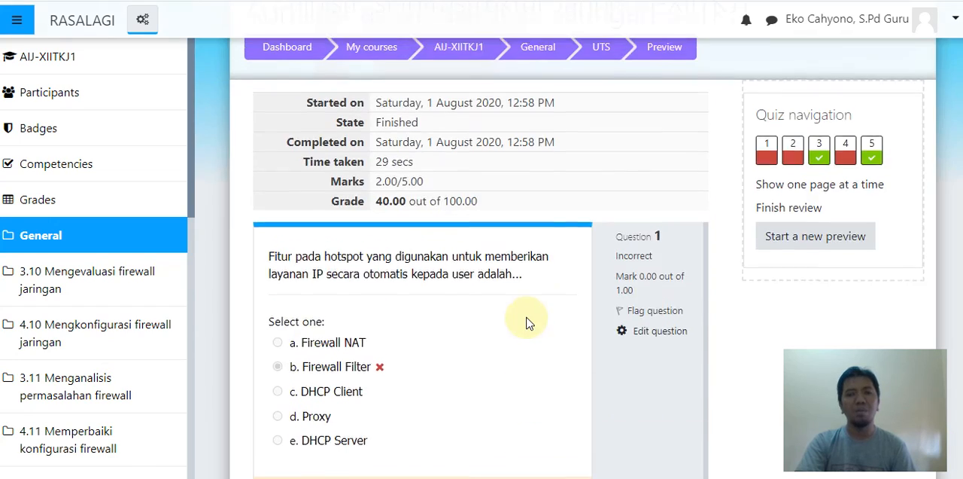
scroll(526, 323, "down", 12)
scroll(527, 322, "down", 12)
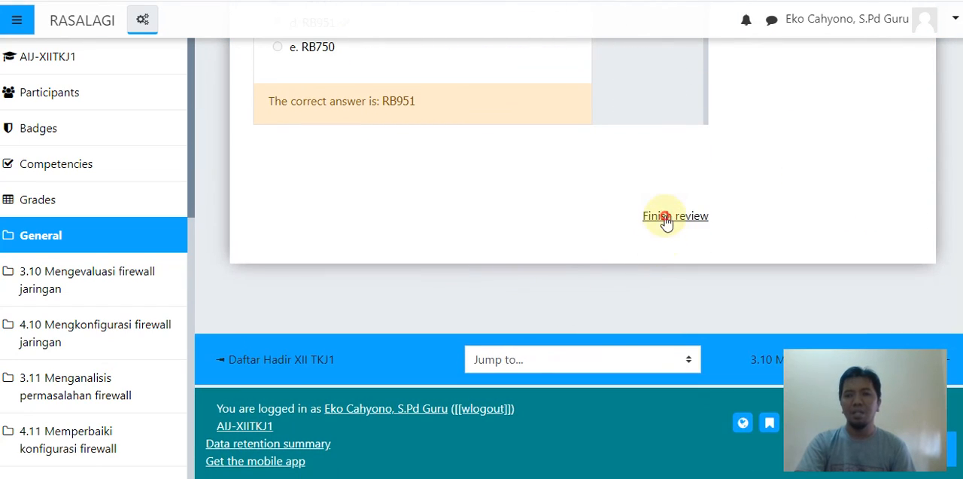
- Finish the attempt review, check the summary of previous attempts, and return to the AIJ-XIITKJ1 course page
left_click(666, 218)
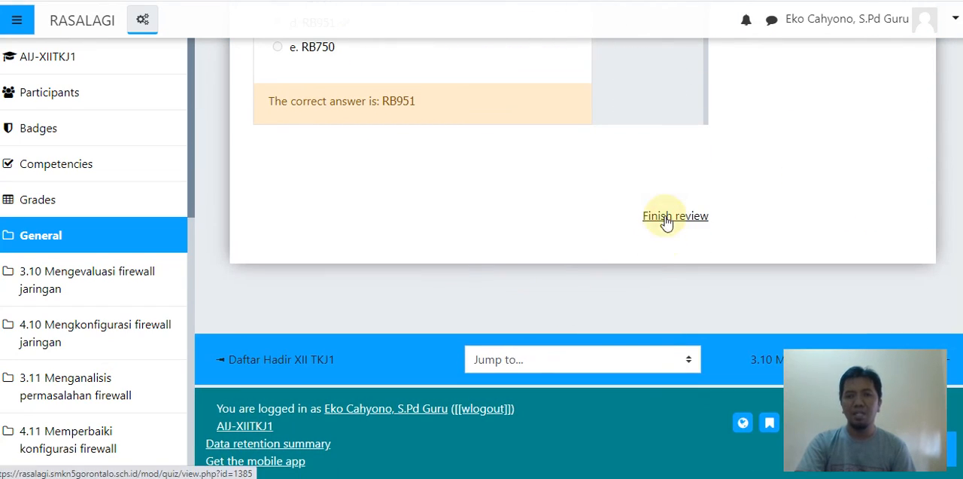
scroll(576, 320, "down", 3)
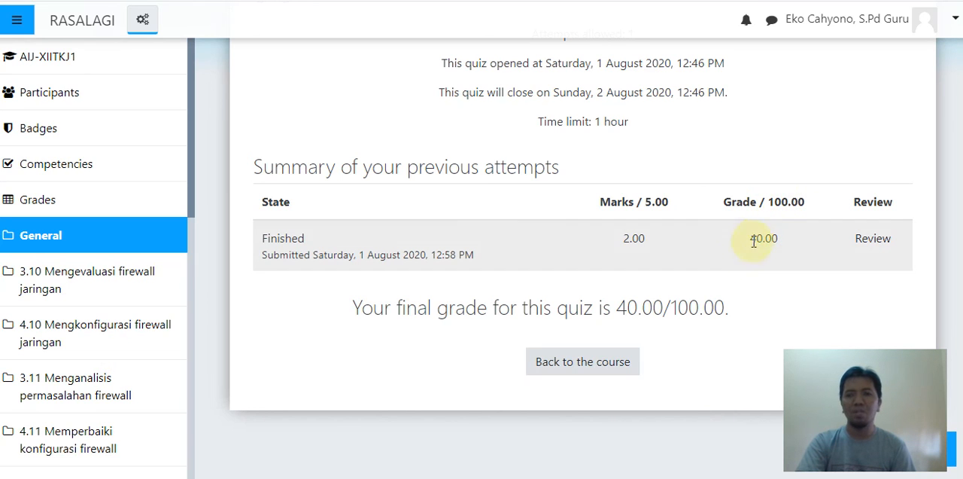
left_click(607, 364)
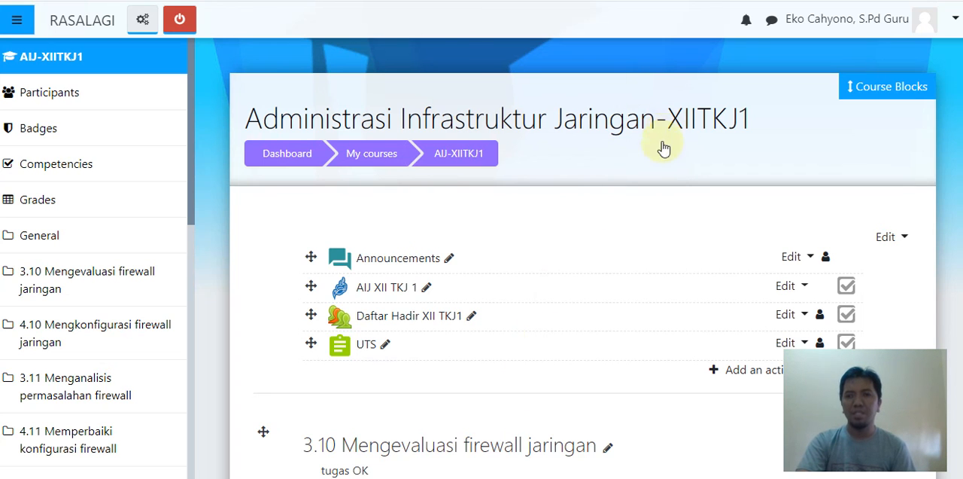
scroll(645, 206, "down", 3)
scroll(645, 206, "up", 3)
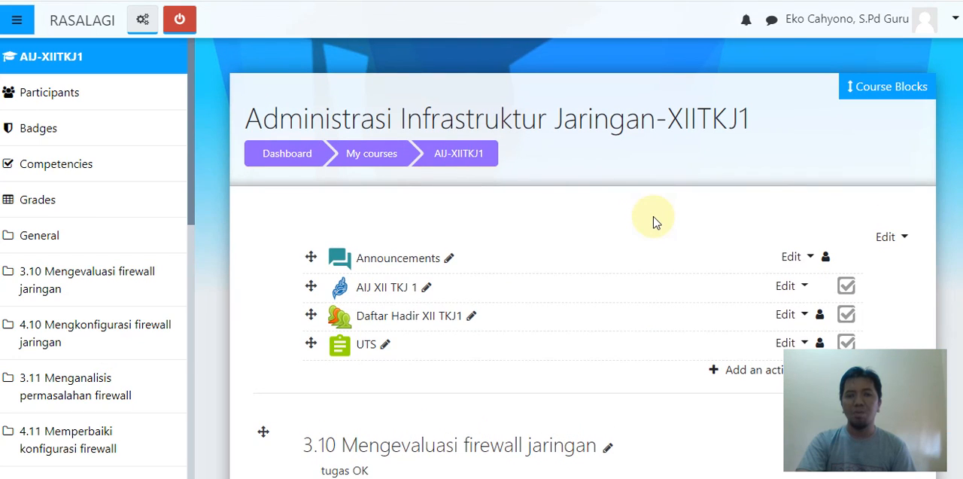